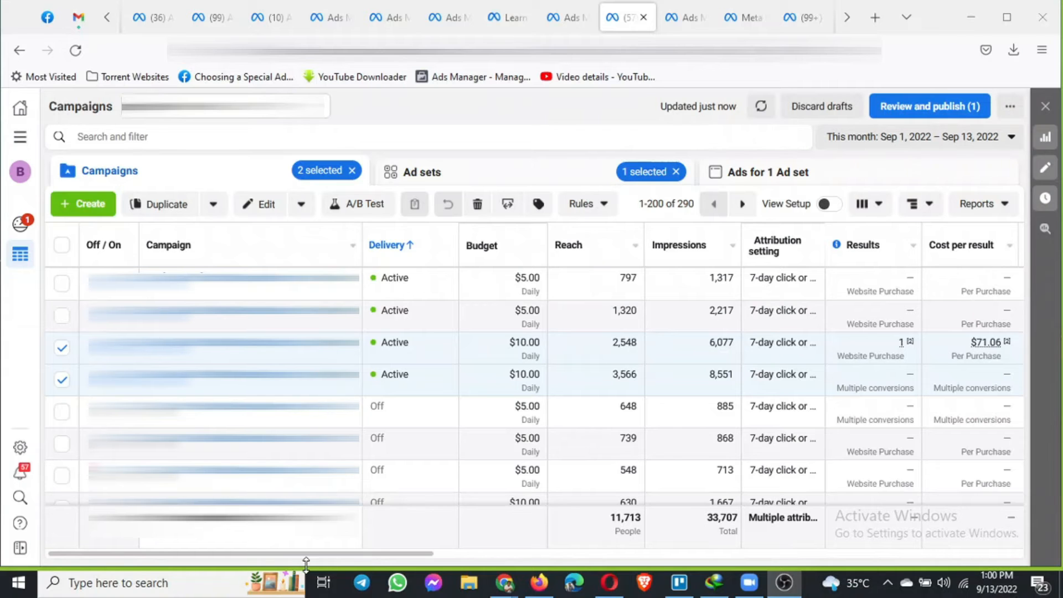
Step: Create an Auction campaign with the Catalog sales objective, using the catalog Products for bettiemonroe.myshopify.com
left_click(85, 204)
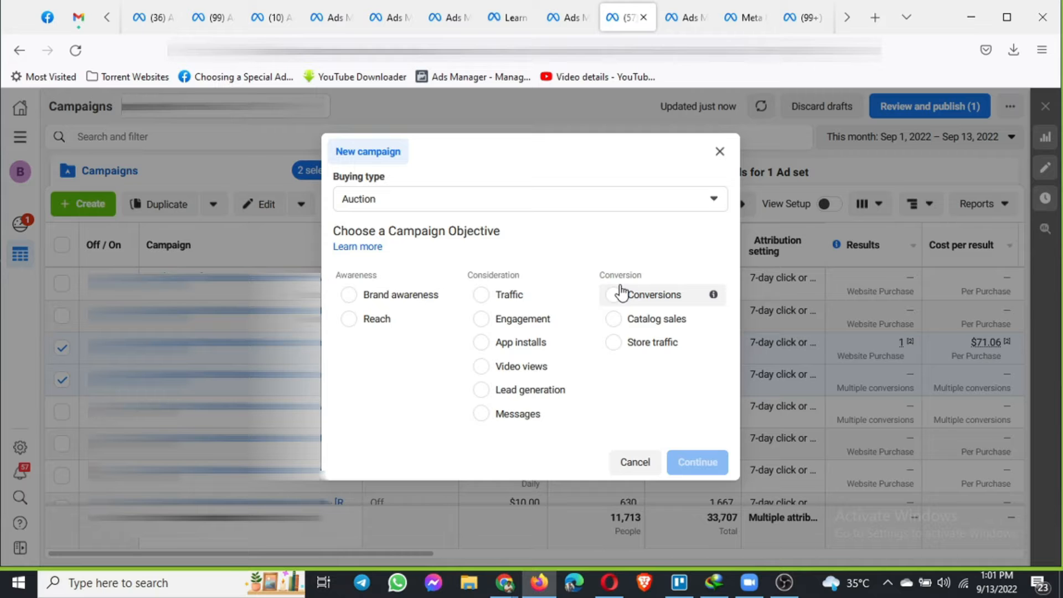
left_click(613, 320)
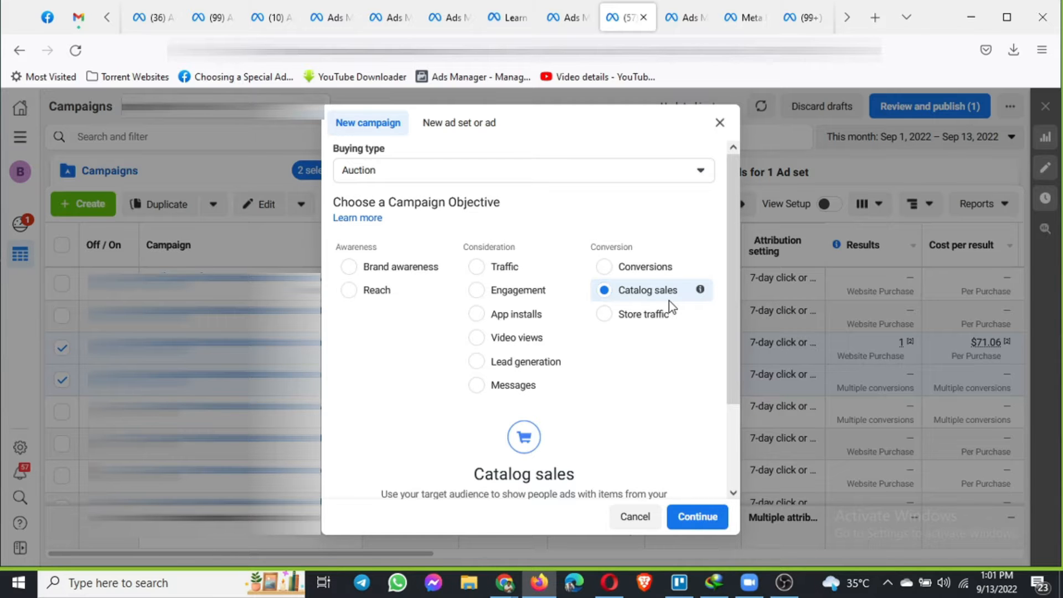
scroll(668, 299, "down", 2)
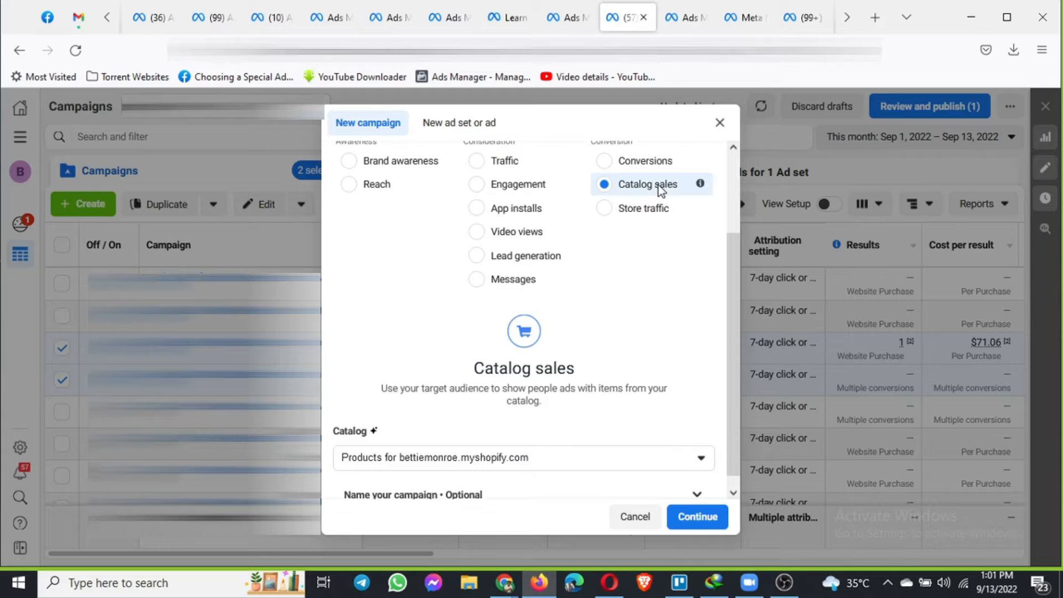
scroll(547, 369, "down", 1)
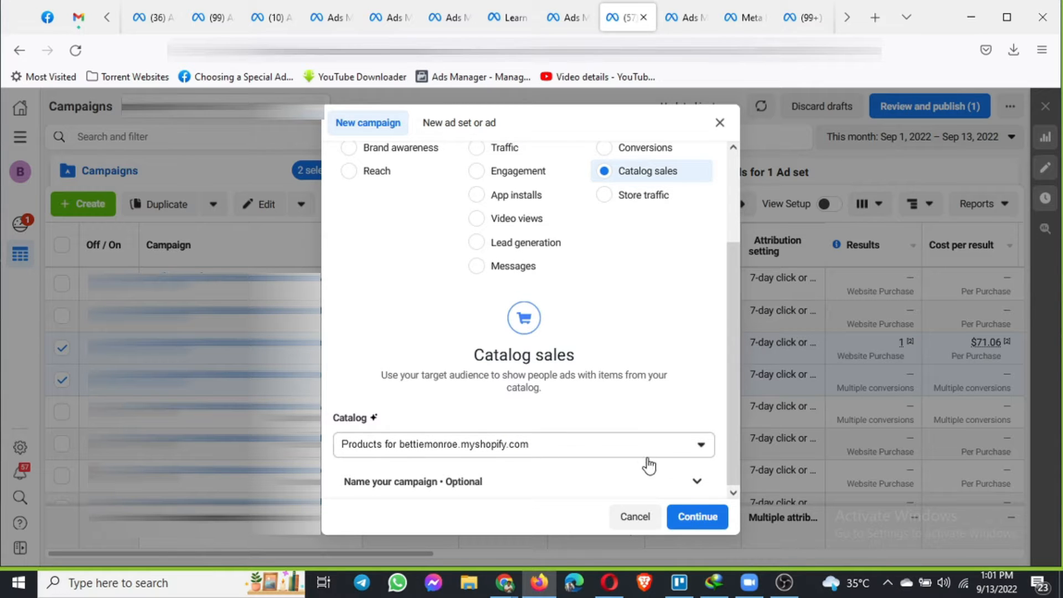
left_click(610, 448)
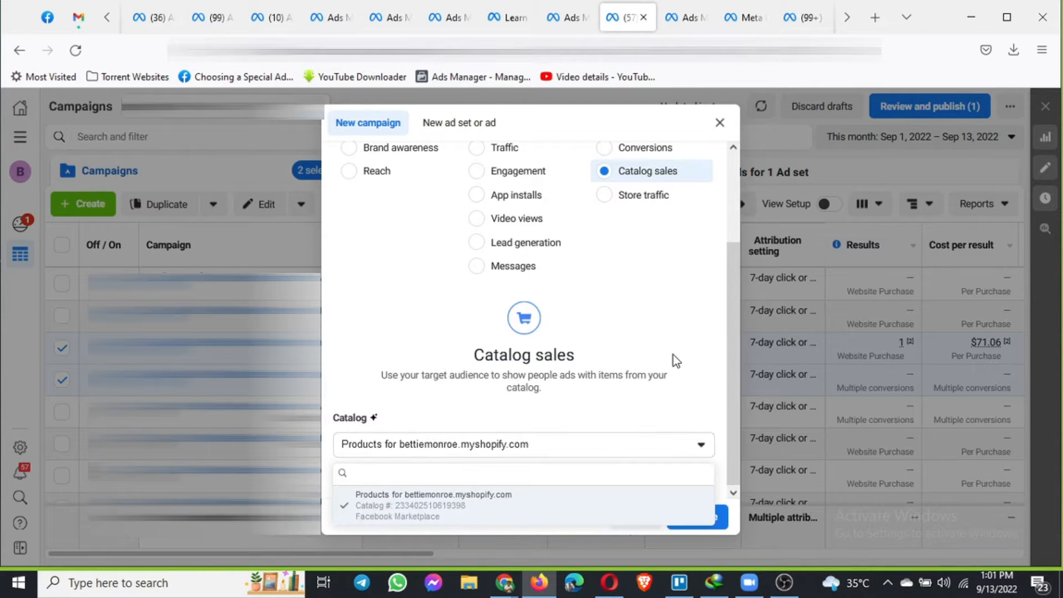
left_click(658, 396)
left_click(711, 517)
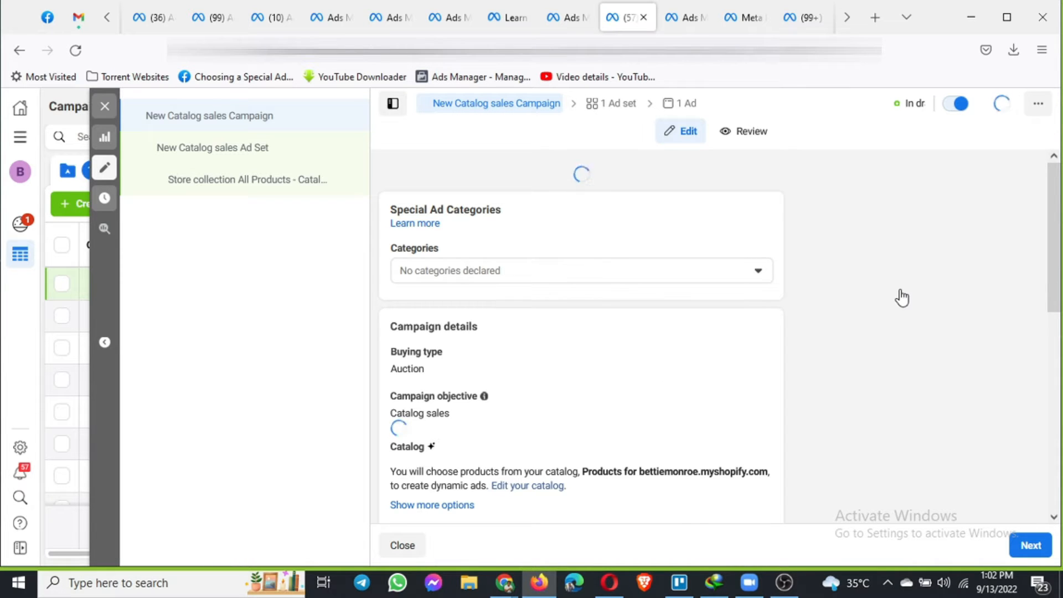
Step: Set the Catalog sales campaign's daily budget to $15 and continue to the ad set settings
scroll(891, 327, "down", 1)
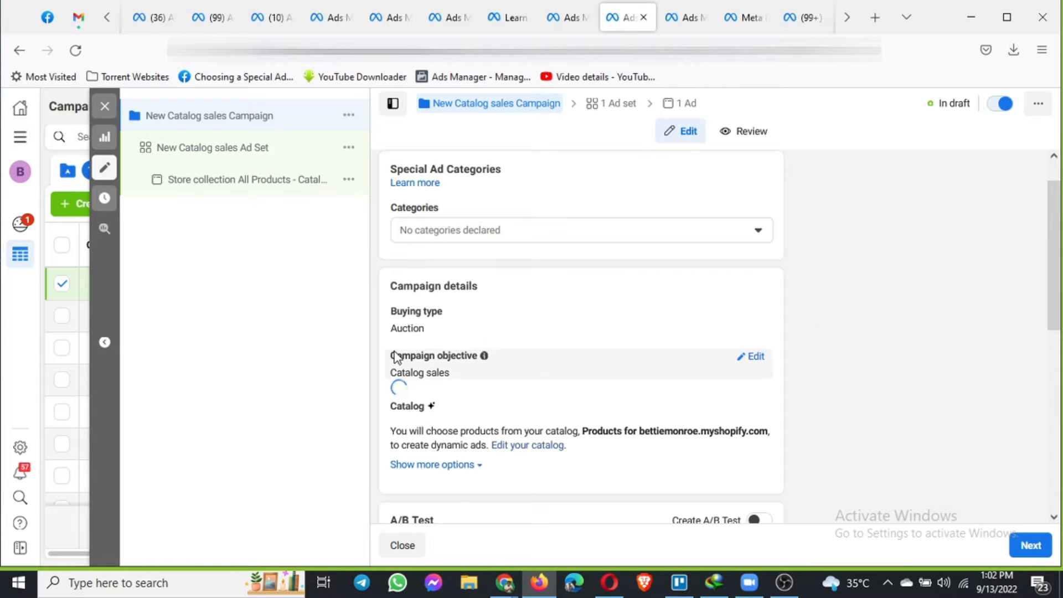
scroll(449, 390, "down", 1)
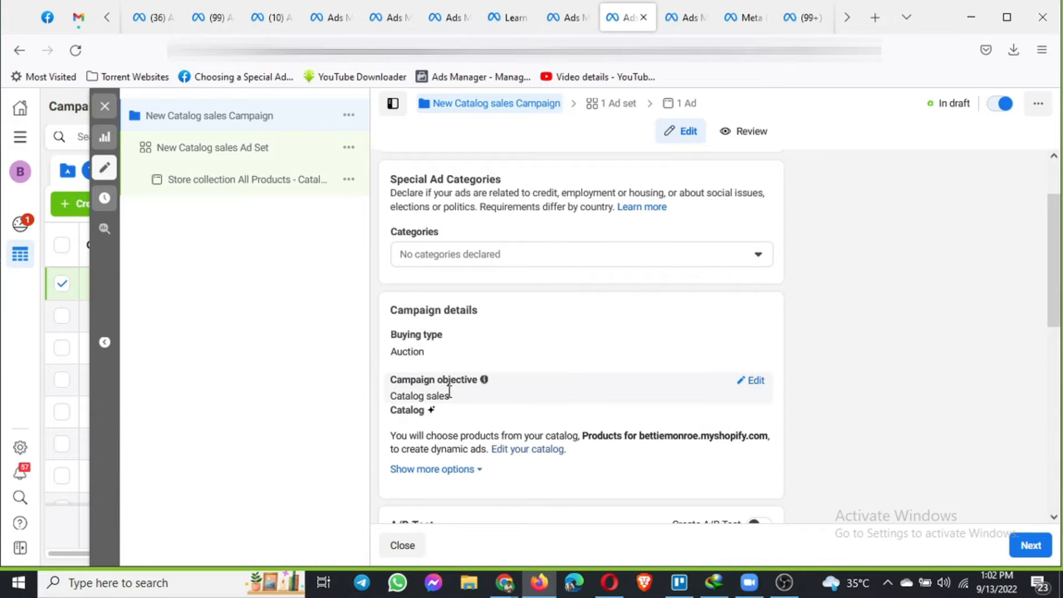
scroll(449, 389, "down", 1)
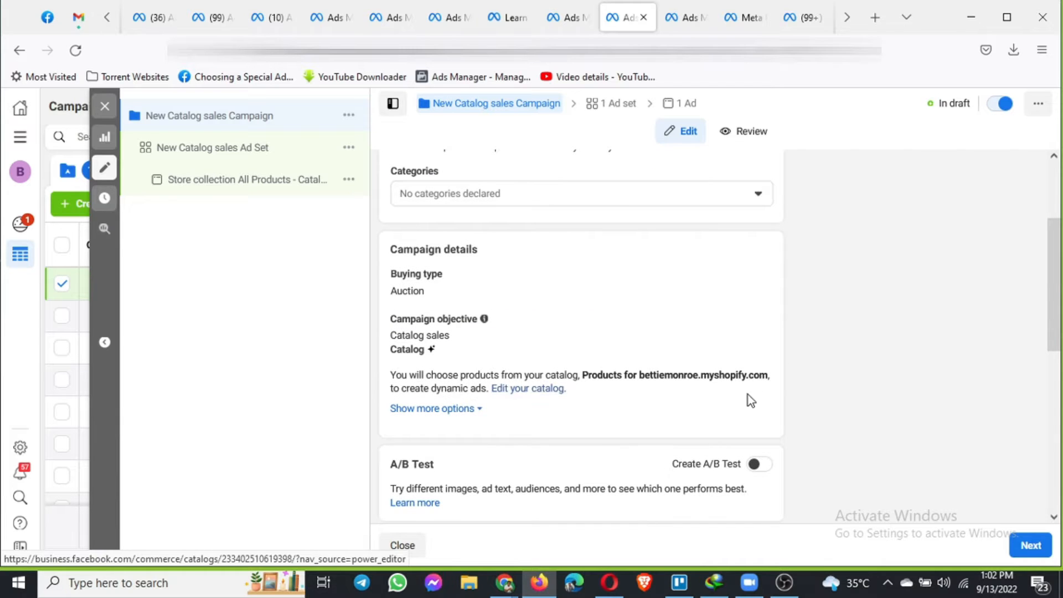
scroll(712, 424, "down", 2)
scroll(711, 422, "down", 2)
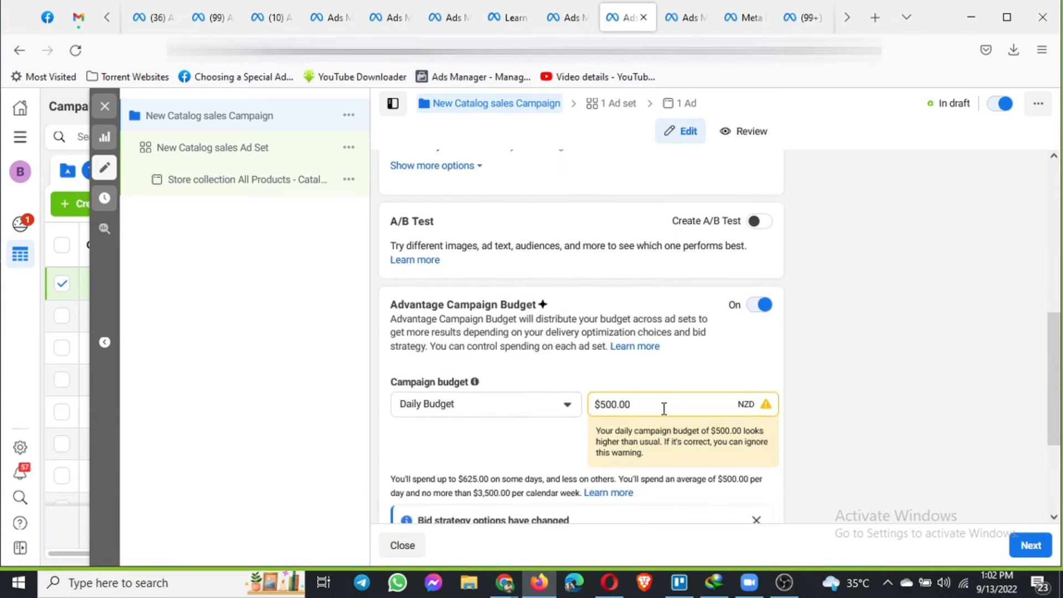
double_click(603, 397)
type("15")
left_click(819, 344)
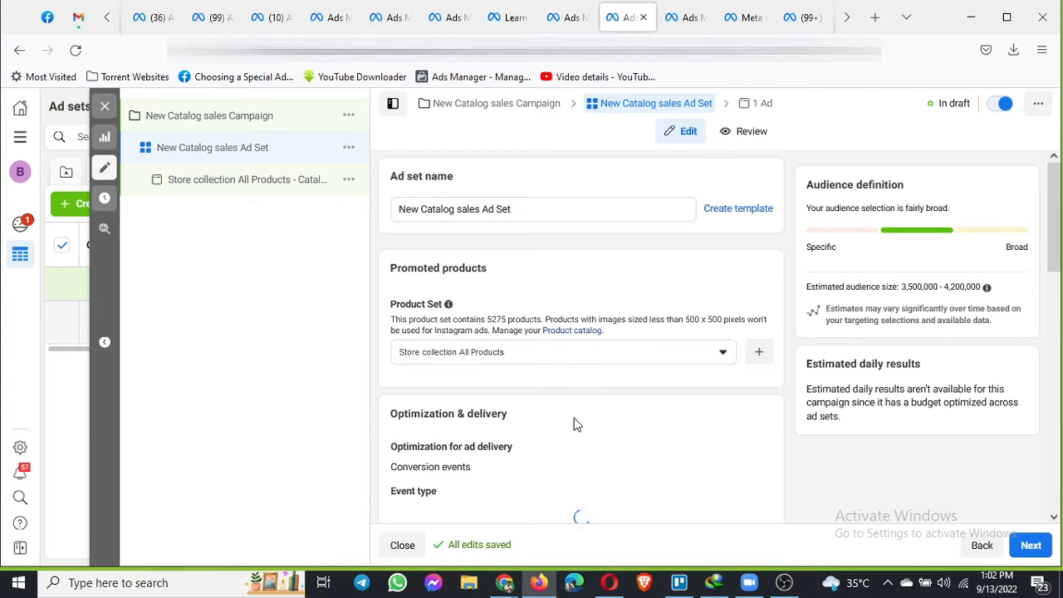
Step: Look through the product sets available for the ad set's promoted products, keeping Store collection All Products
scroll(503, 267, "down", 1)
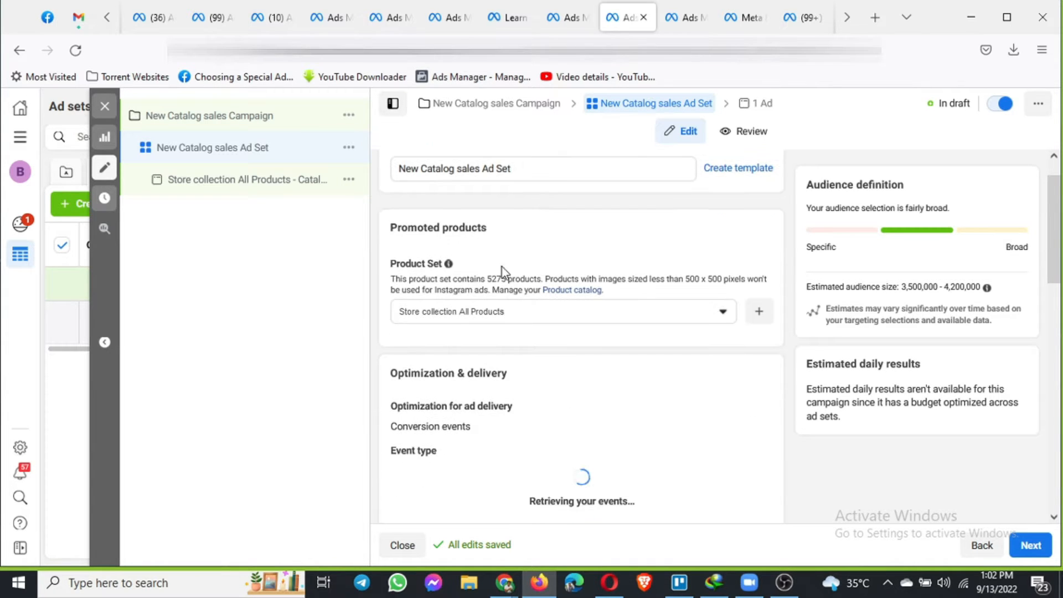
left_click(603, 326)
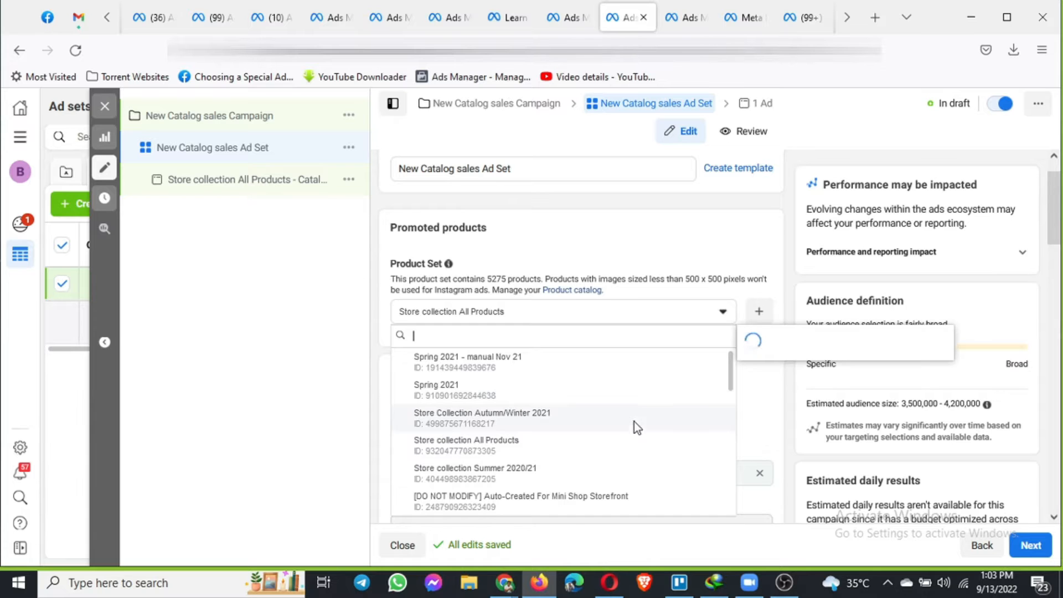
scroll(634, 421, "down", 3)
scroll(635, 427, "down", 3)
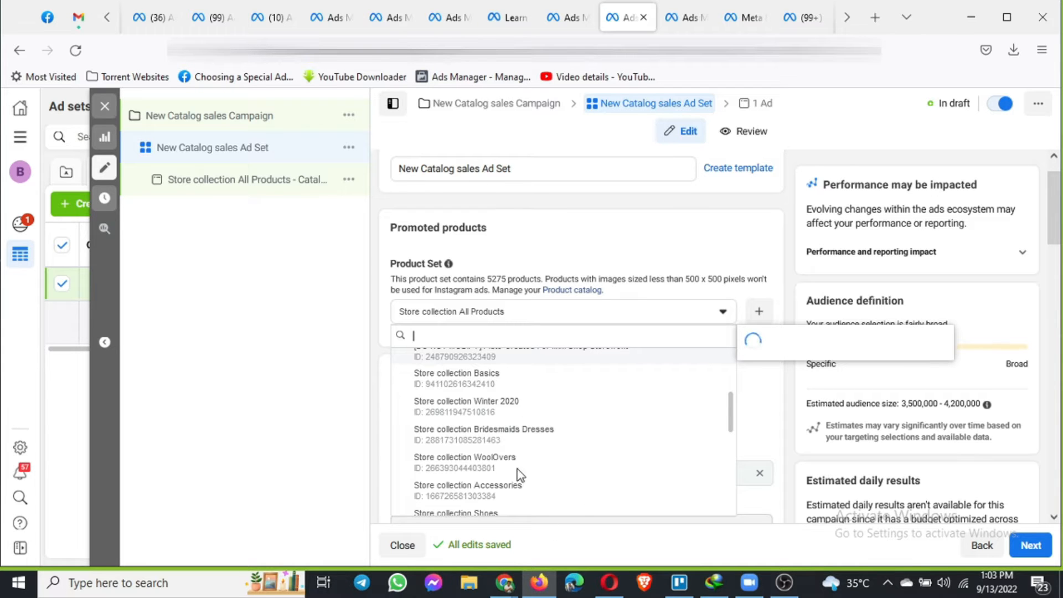
scroll(553, 462, "down", 3)
scroll(570, 458, "down", 1)
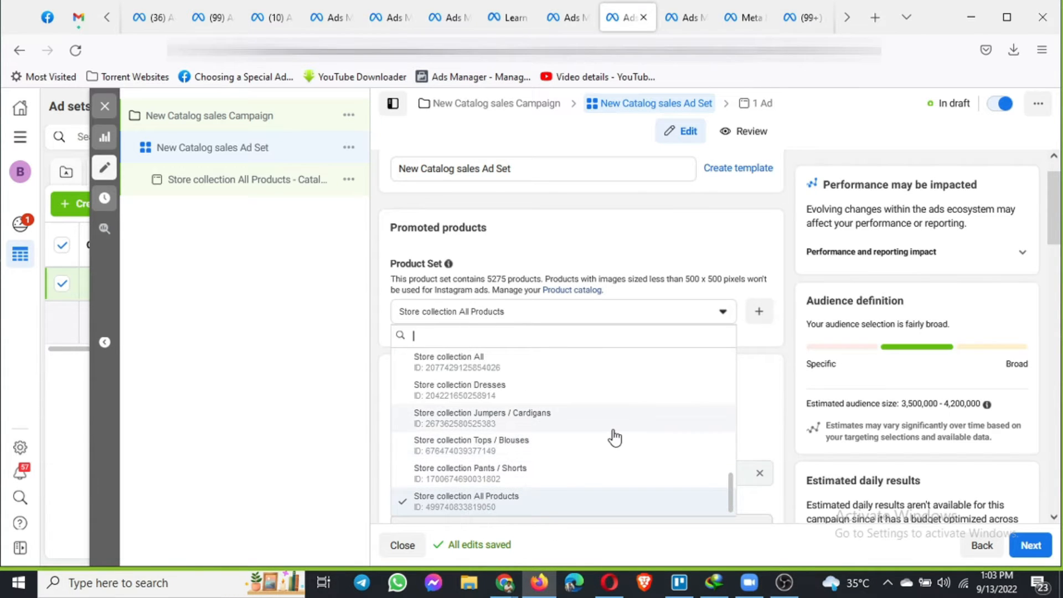
scroll(613, 437, "up", 10)
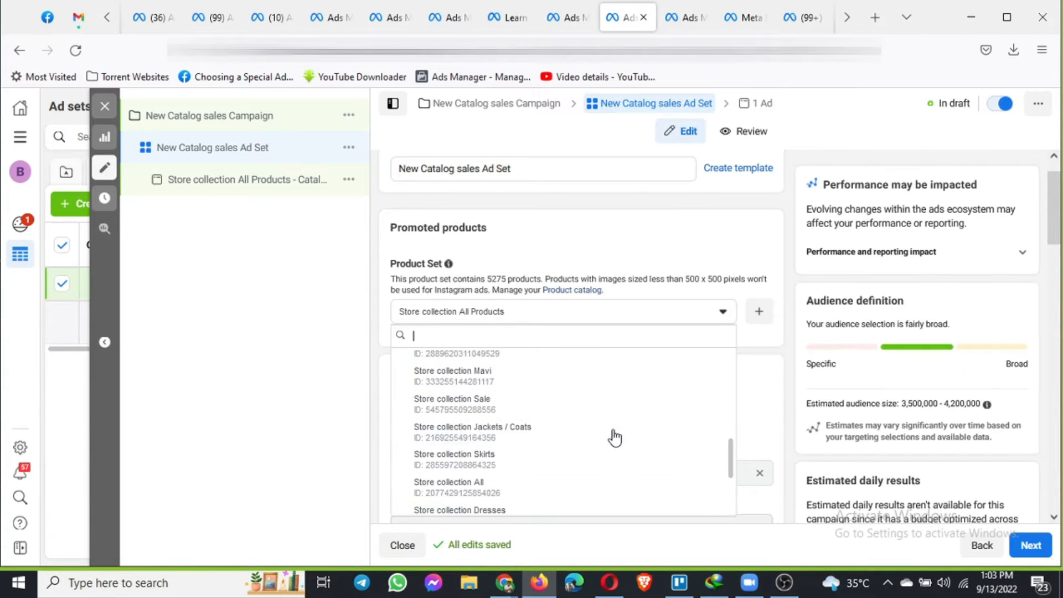
scroll(784, 283, "down", 1)
left_click(792, 280)
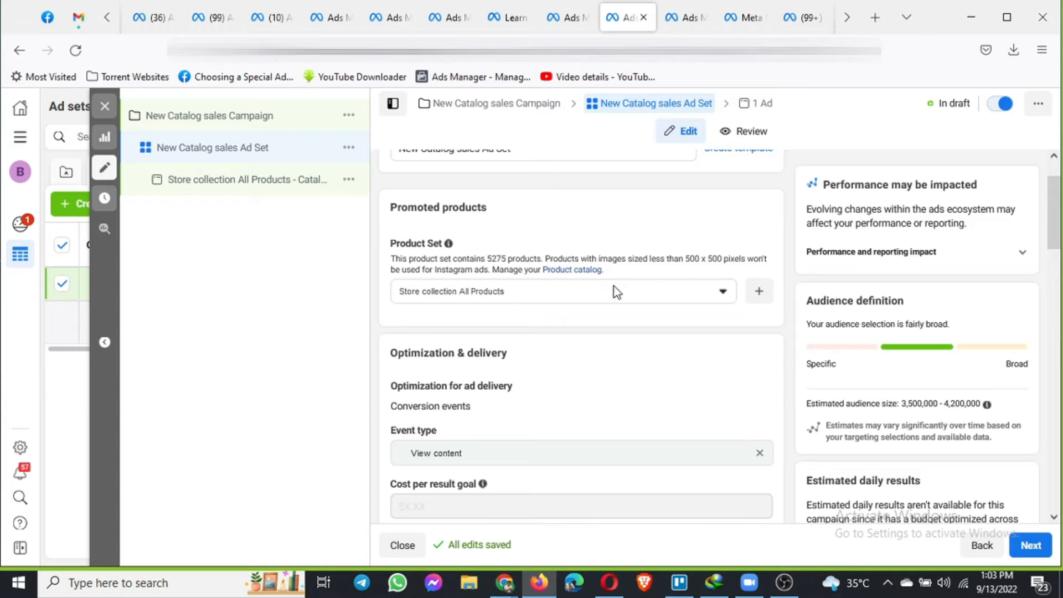
Step: Replace the ad set's View content conversion event with Purchase
scroll(537, 307, "down", 1)
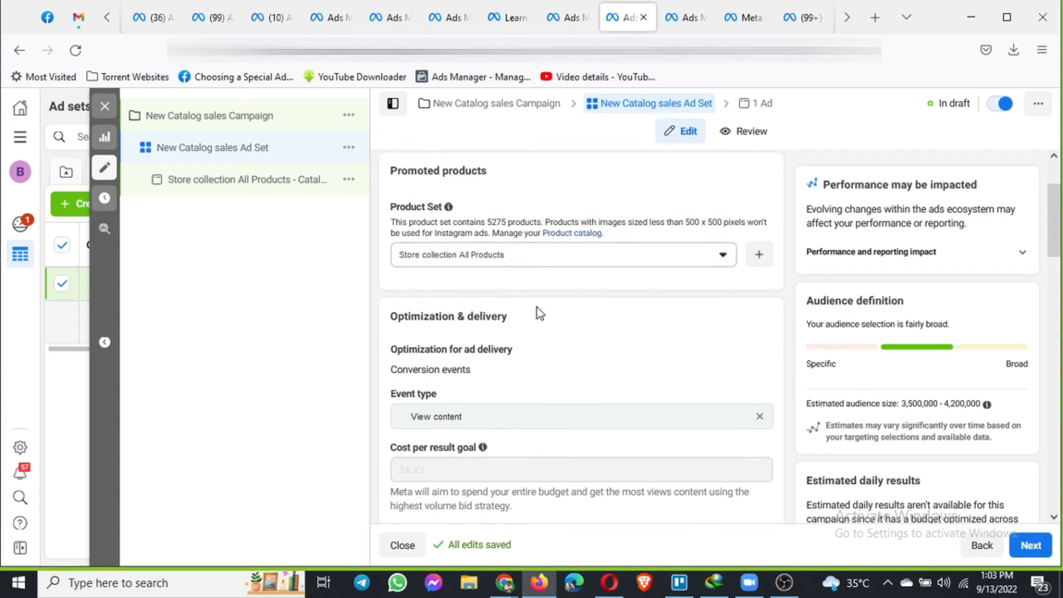
scroll(537, 307, "down", 1)
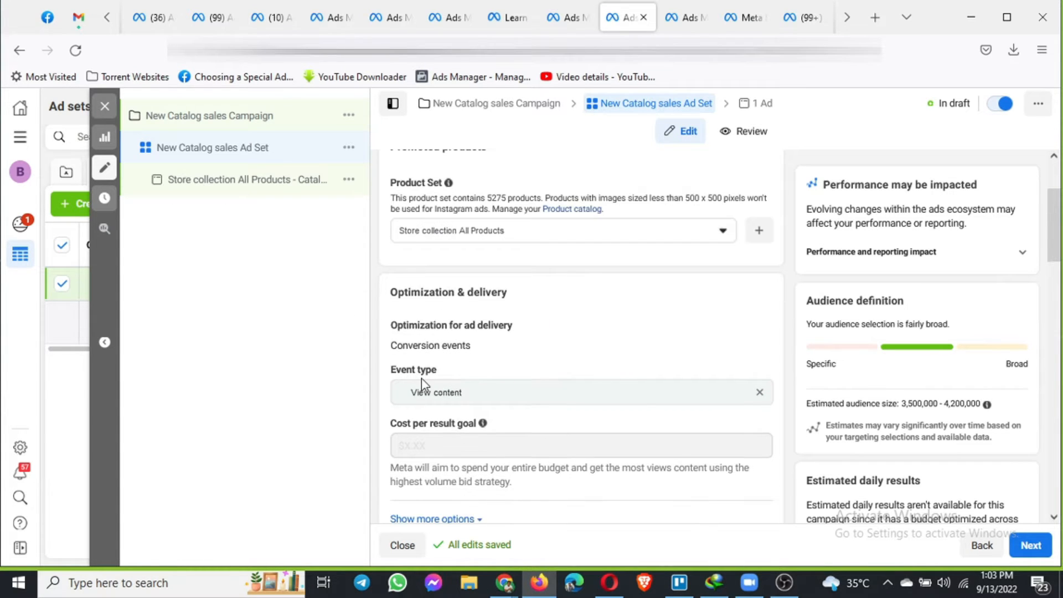
scroll(417, 371, "down", 2)
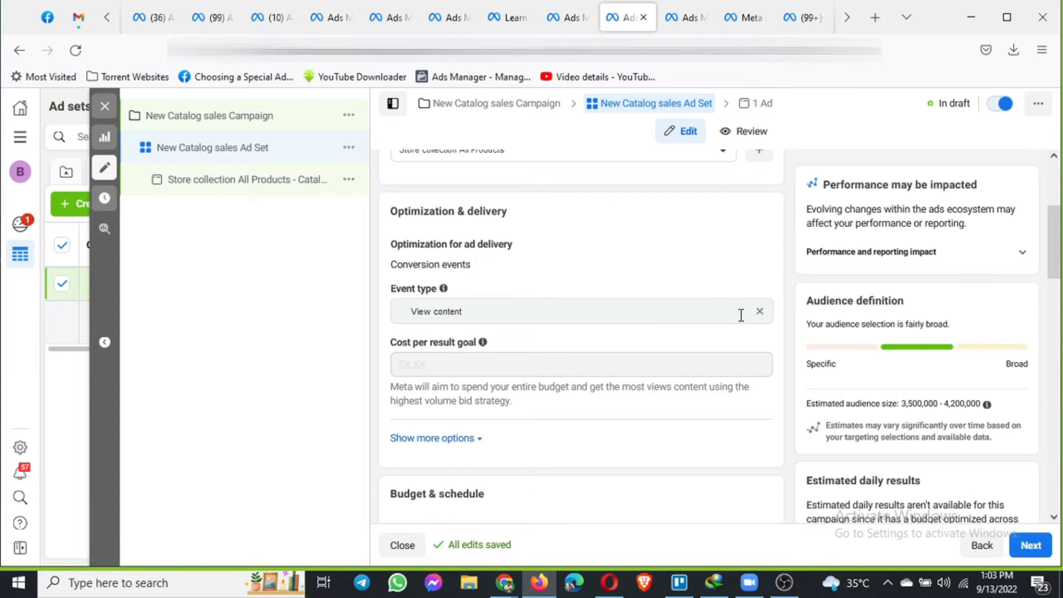
left_click(759, 313)
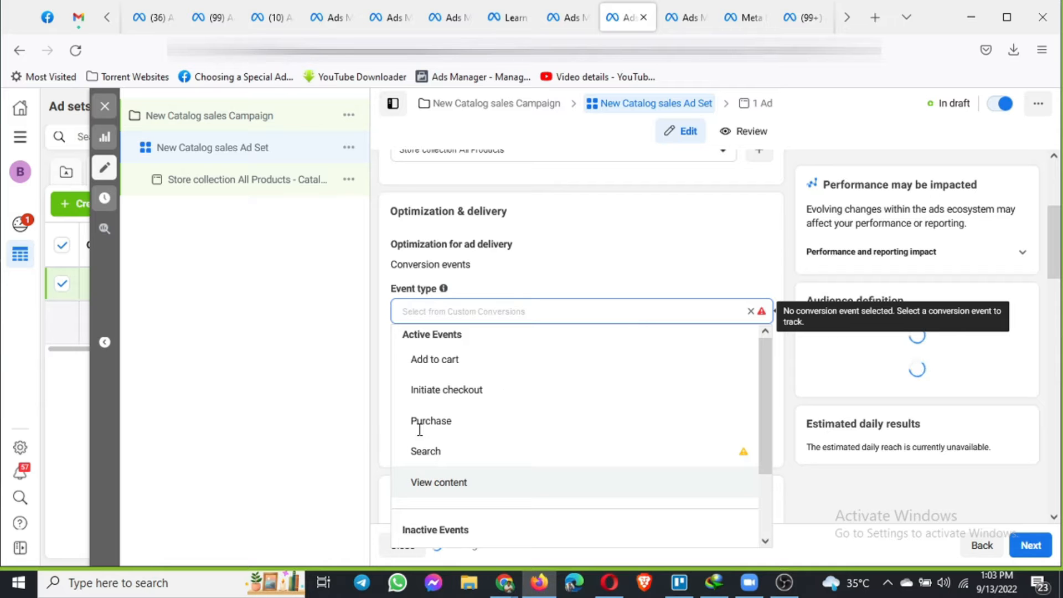
mouse_move(430, 433)
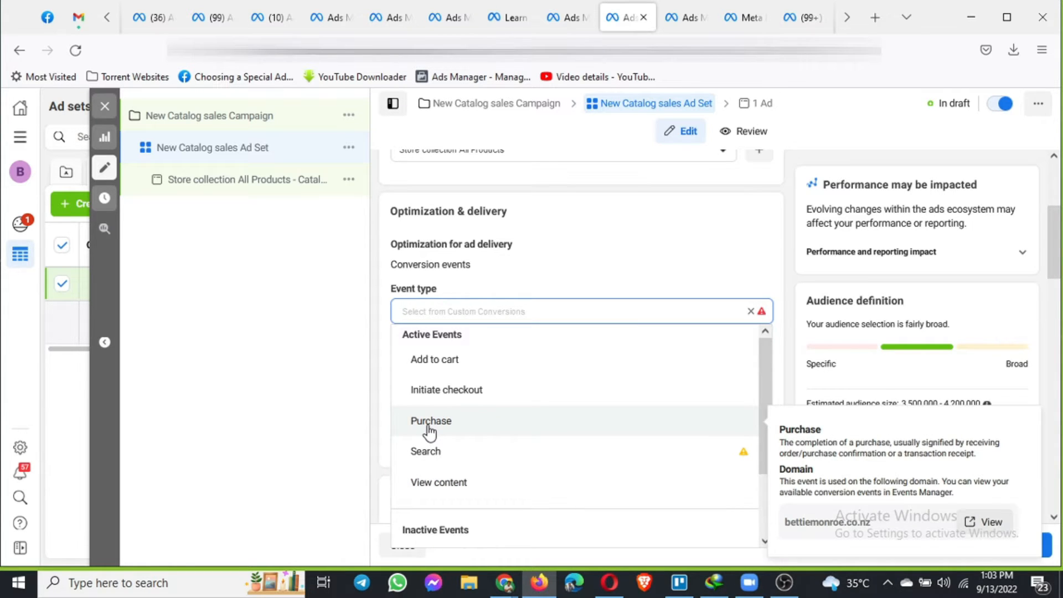
left_click(430, 426)
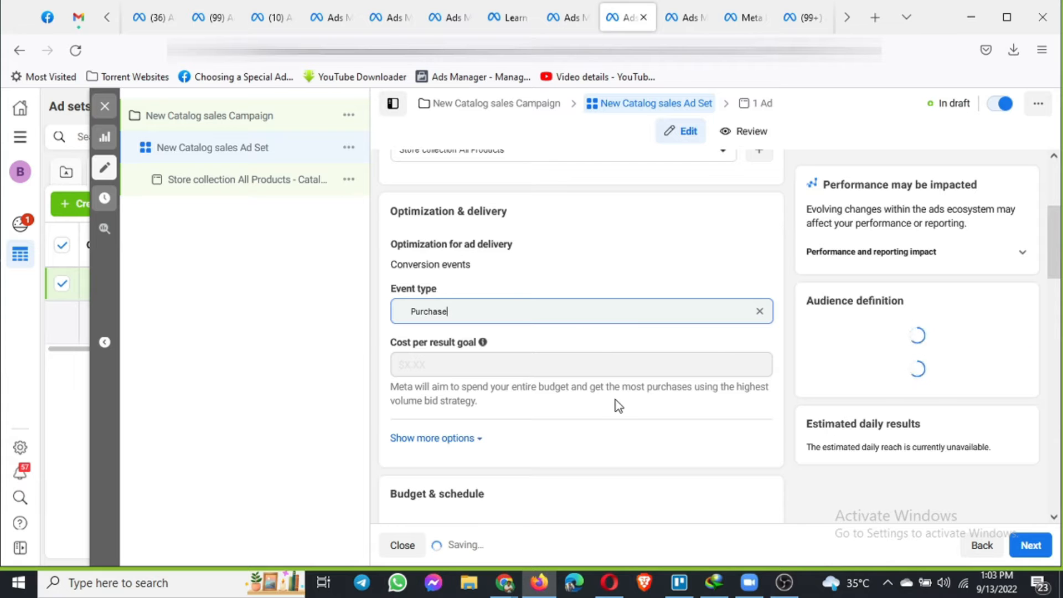
Step: Review the ad set's schedule and look through the saved audiences
scroll(618, 406, "down", 3)
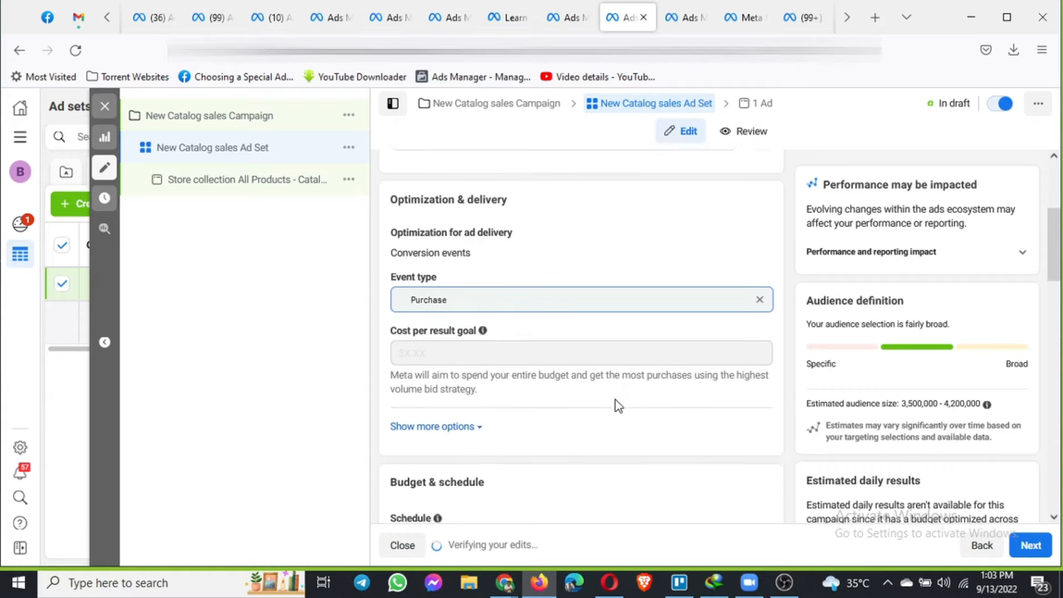
scroll(618, 406, "down", 3)
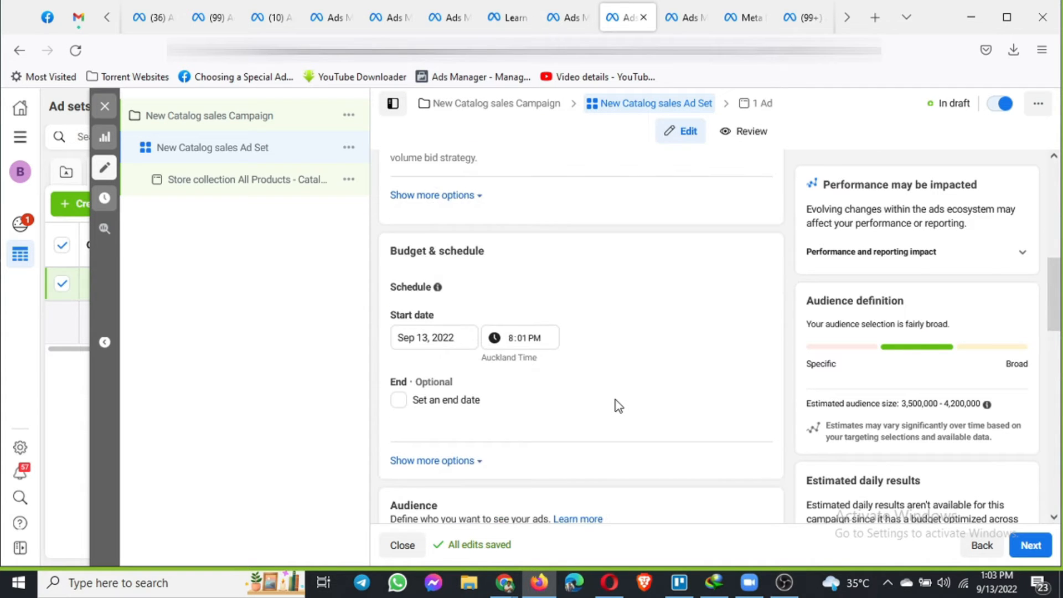
scroll(618, 406, "down", 5)
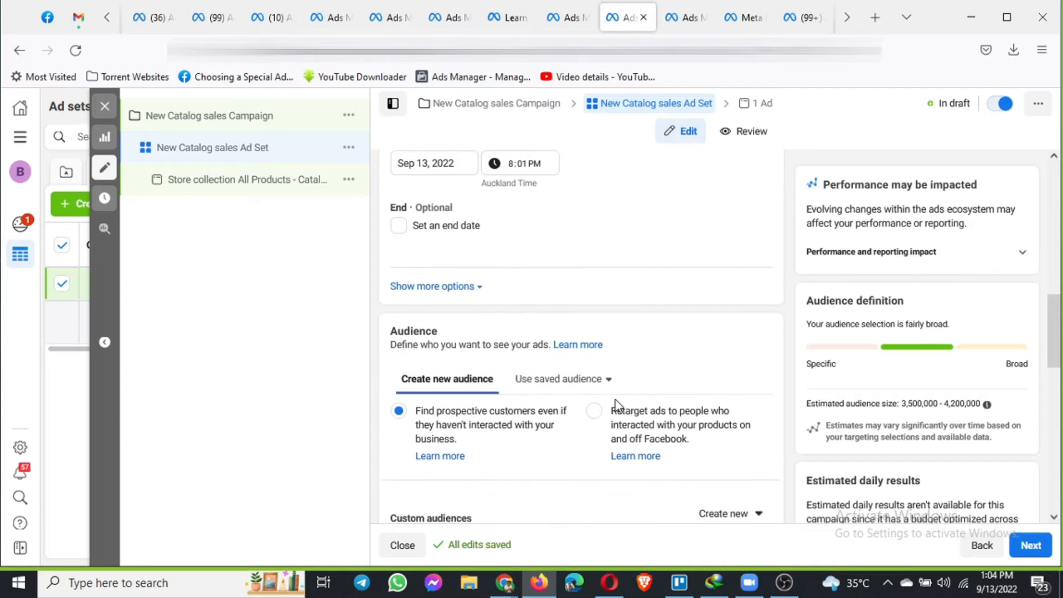
scroll(618, 406, "down", 1)
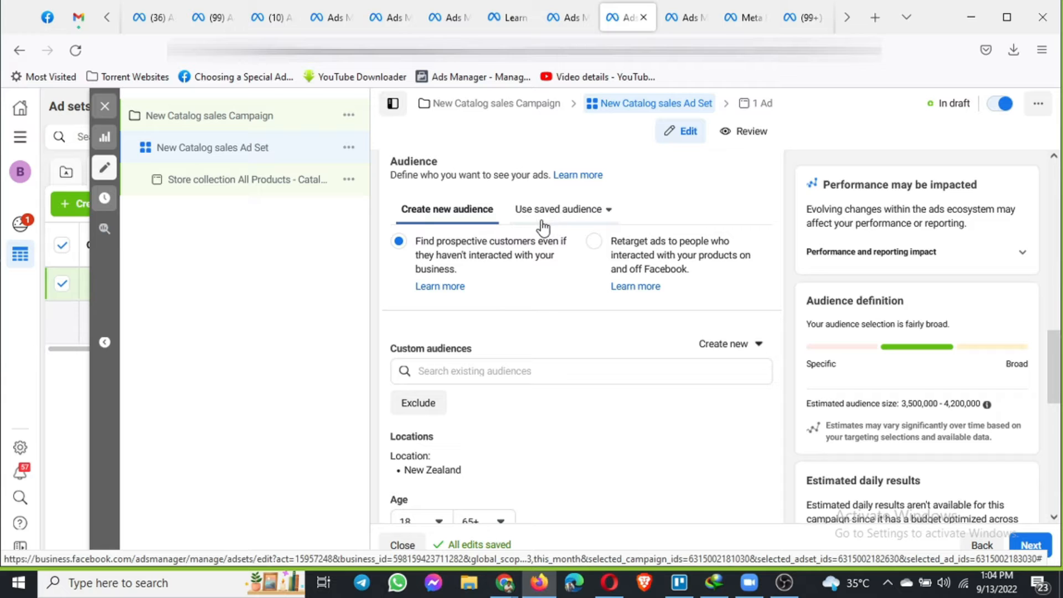
left_click(596, 215)
scroll(565, 329, "down", 5)
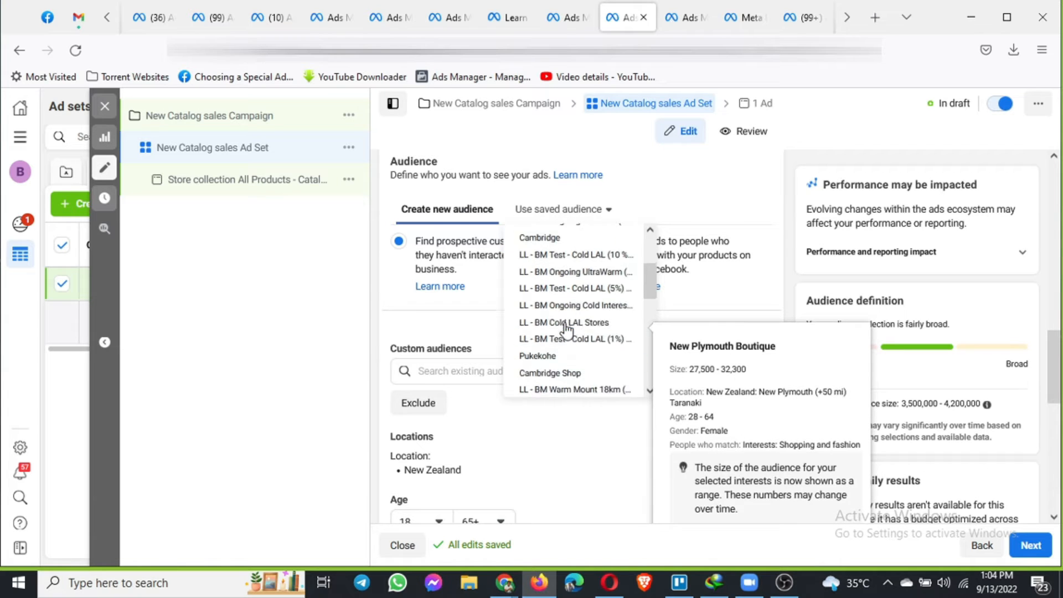
scroll(565, 330, "up", 5)
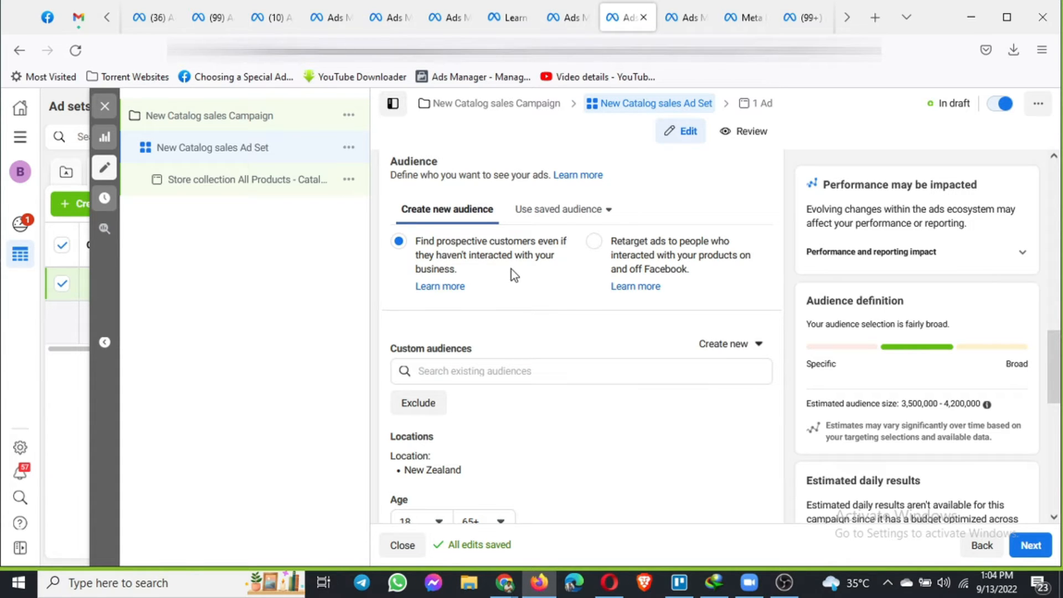
Step: Review the prospective-customers option and the custom audience, location, age, gender and detailed targeting settings for the new audience
left_click_drag(457, 269, 419, 242)
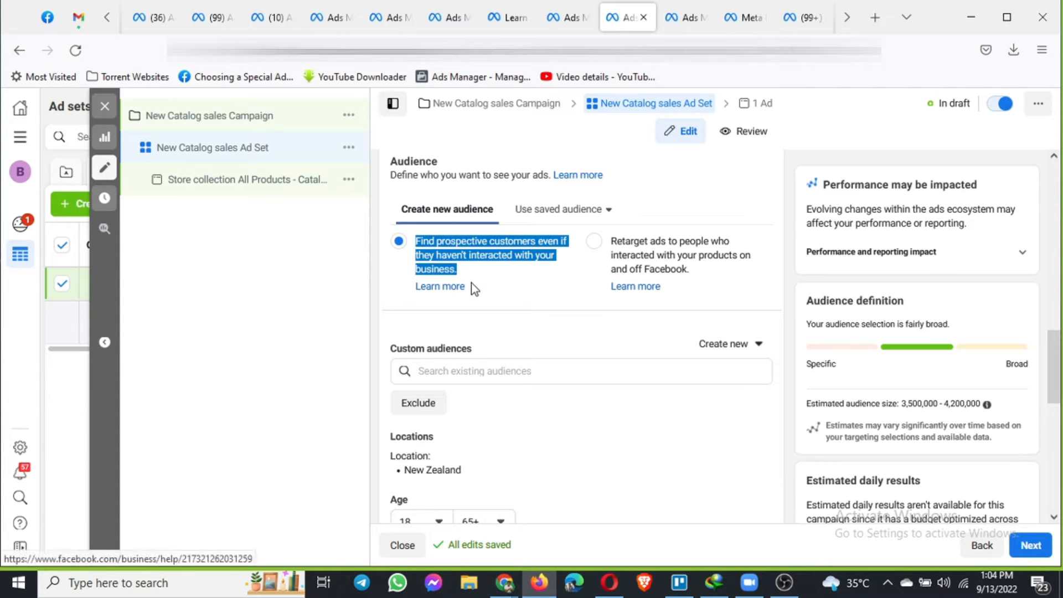
scroll(519, 297, "down", 3)
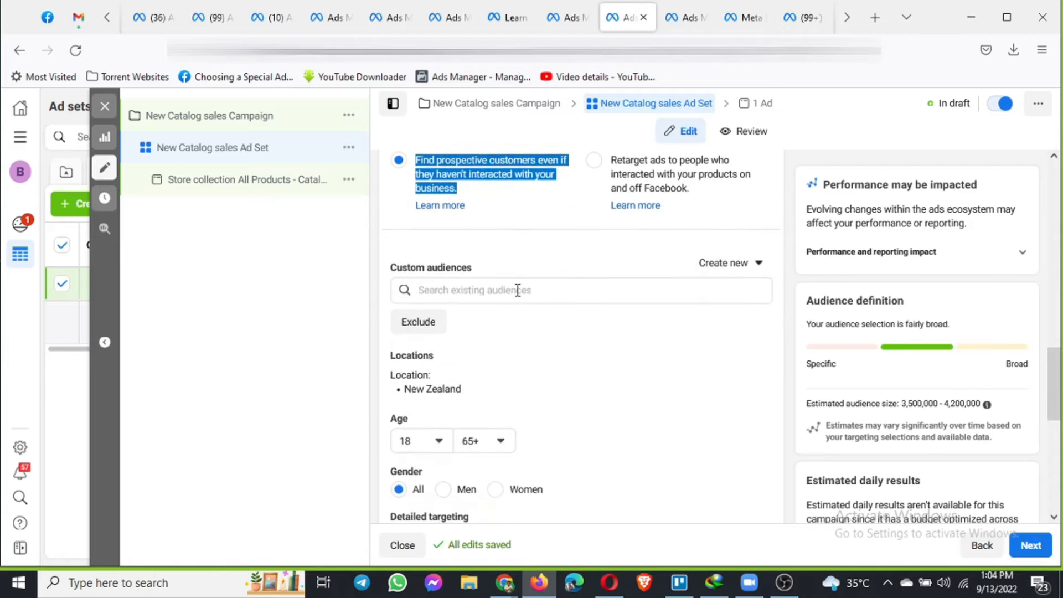
scroll(519, 297, "up", 2)
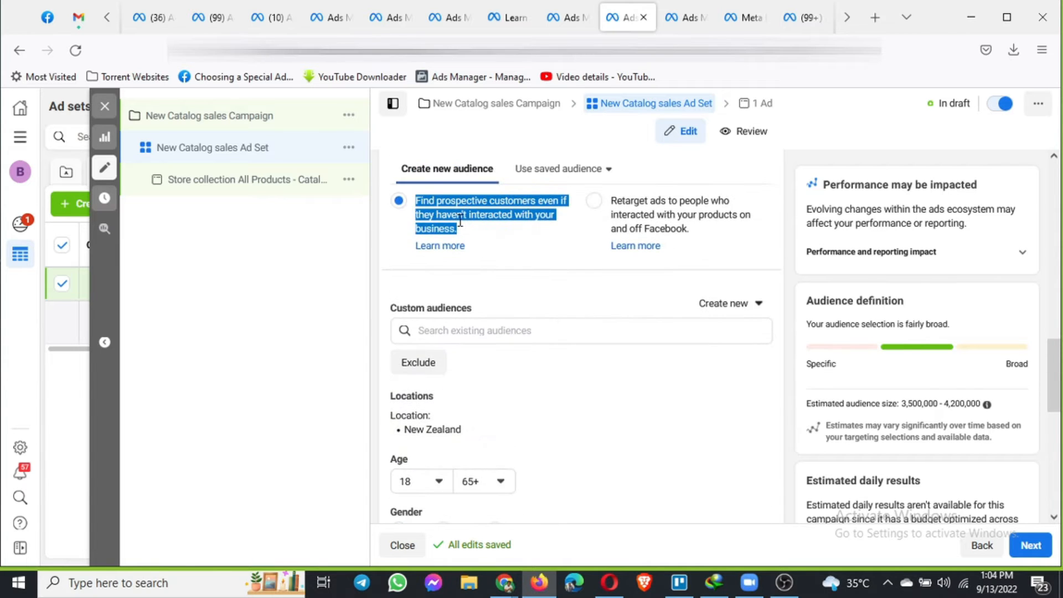
scroll(519, 318, "down", 2)
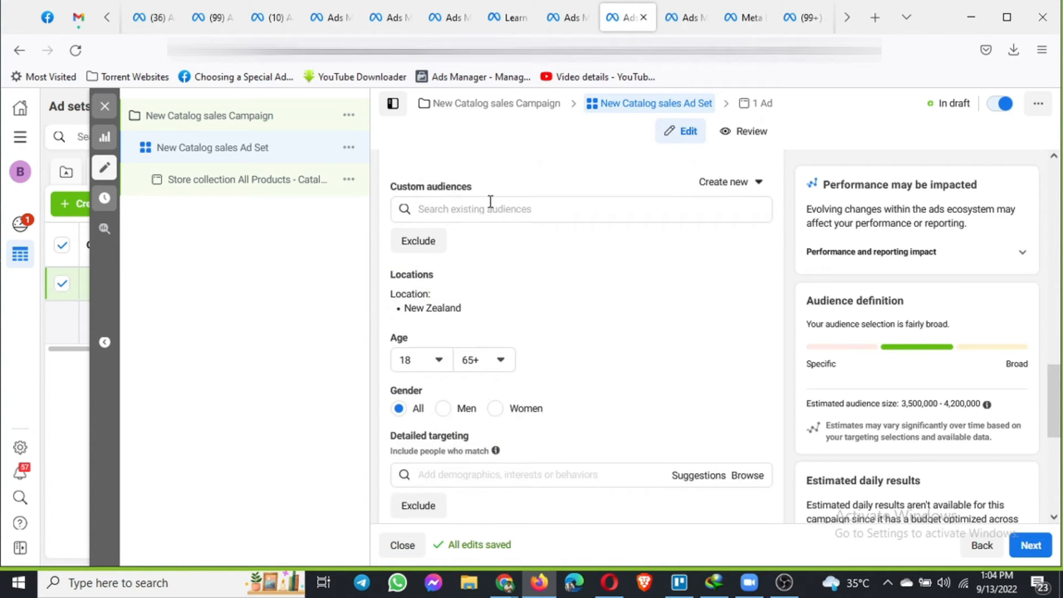
scroll(487, 204, "down", 2)
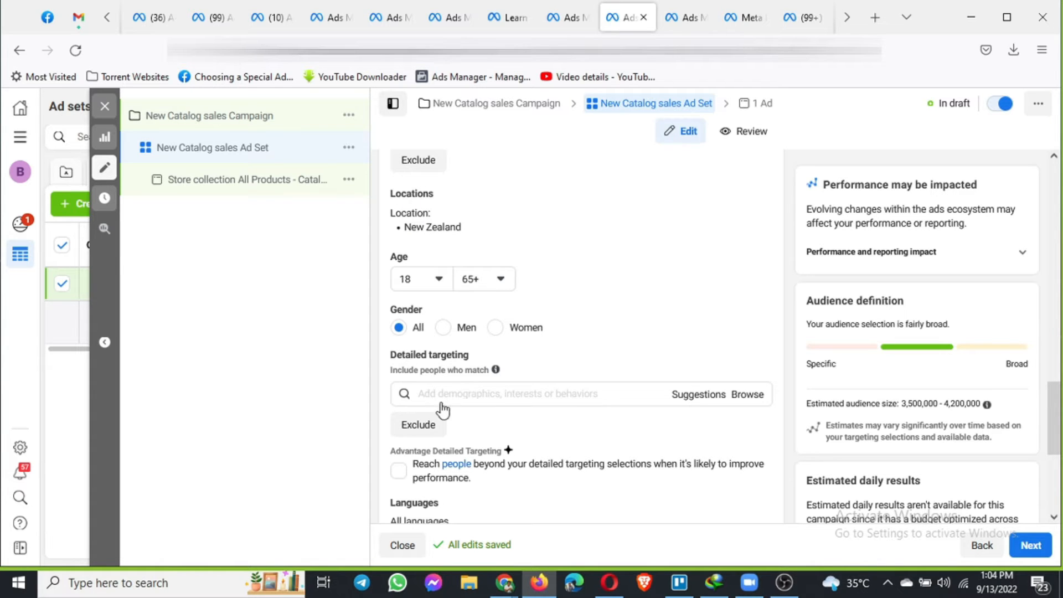
scroll(547, 413, "down", 2)
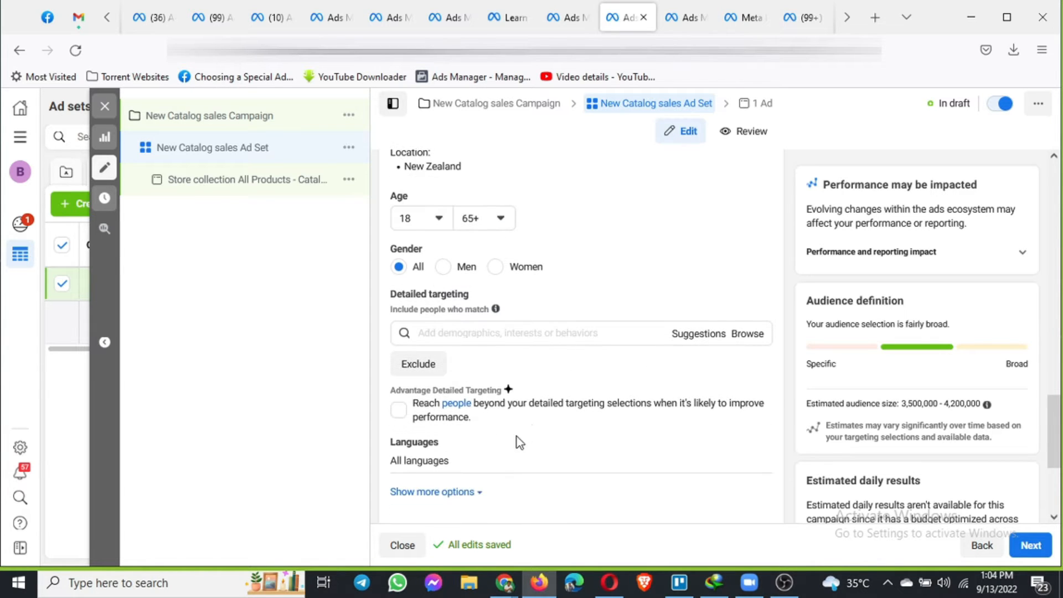
Step: Switch the new audience to retargeting people who interacted with the products on and off Facebook
scroll(516, 441, "up", 1)
scroll(458, 382, "up", 7)
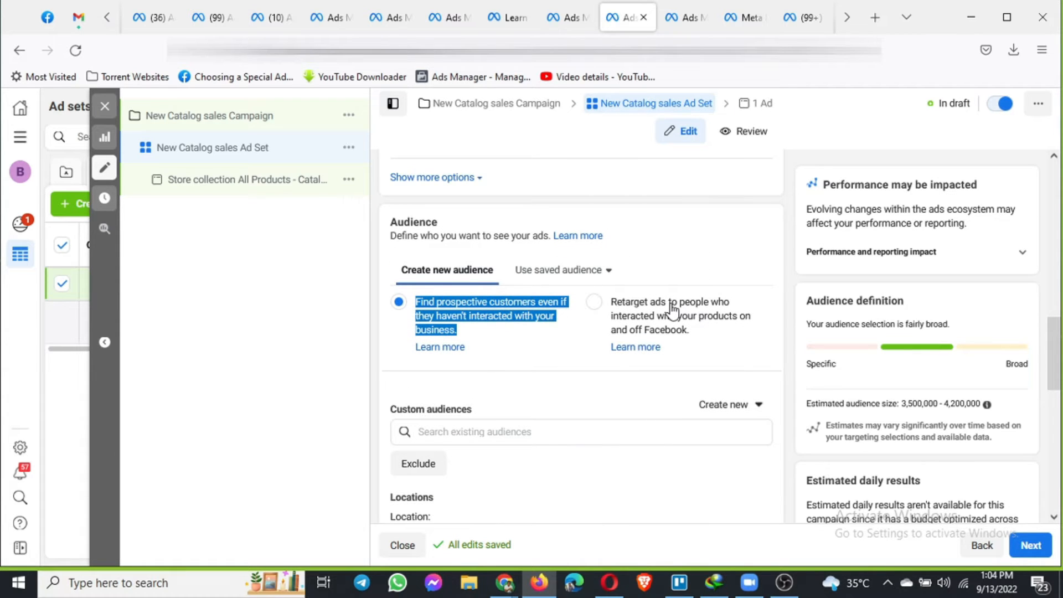
left_click(595, 305)
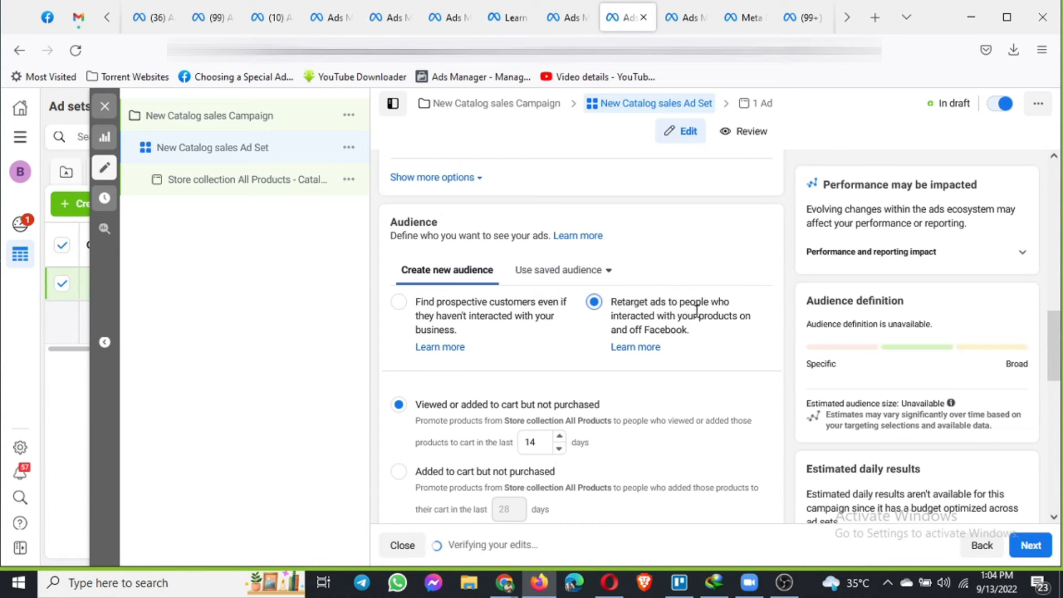
scroll(711, 317, "down", 3)
scroll(712, 317, "down", 1)
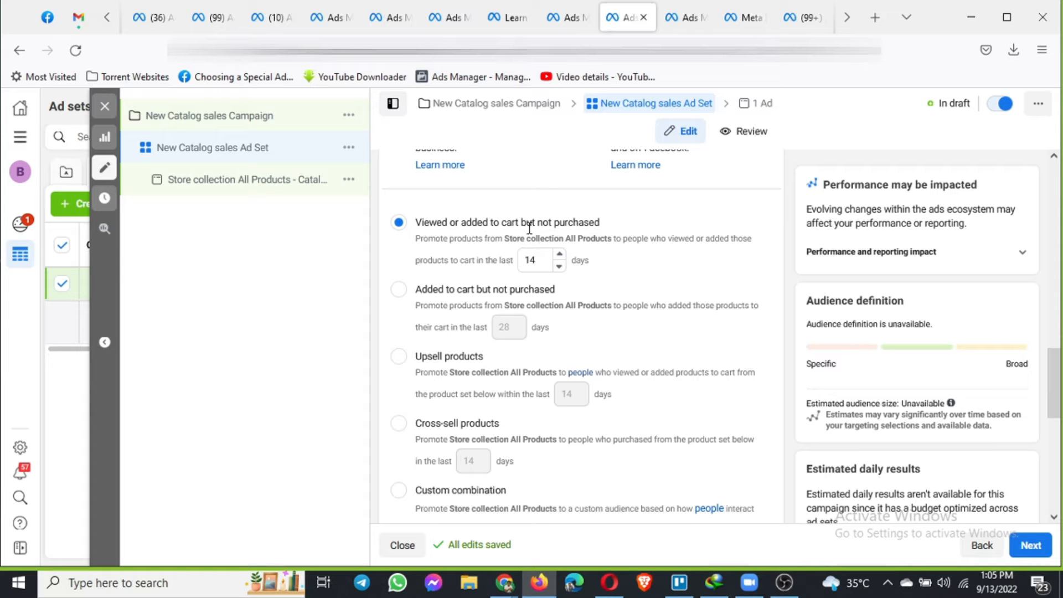
Step: Set the Viewed or added to cart but not purchased window to 30 days, and switch to Added to cart but not purchased
double_click(520, 259)
type("3")
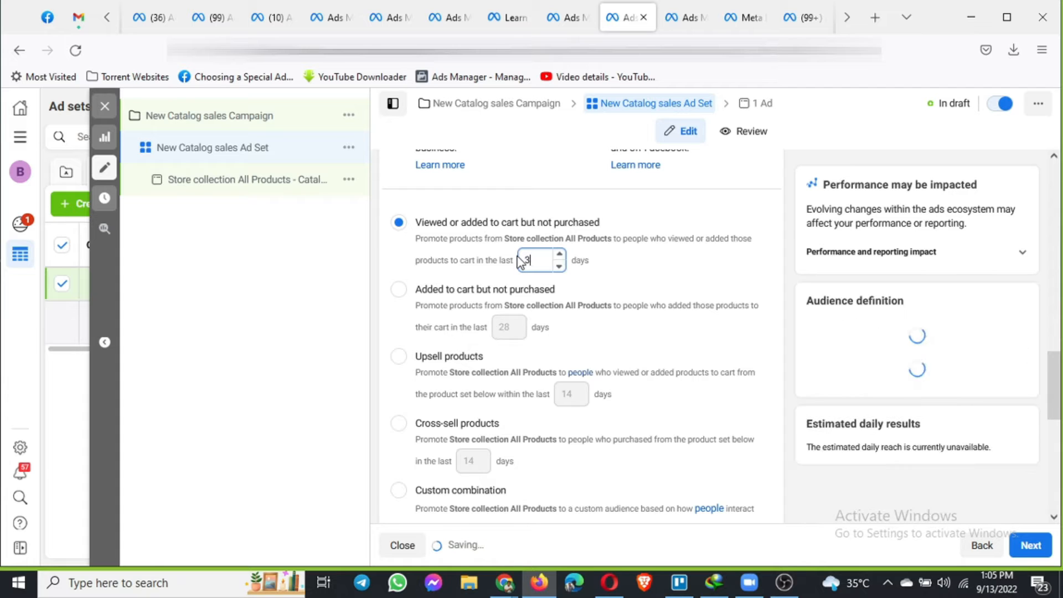
type("0")
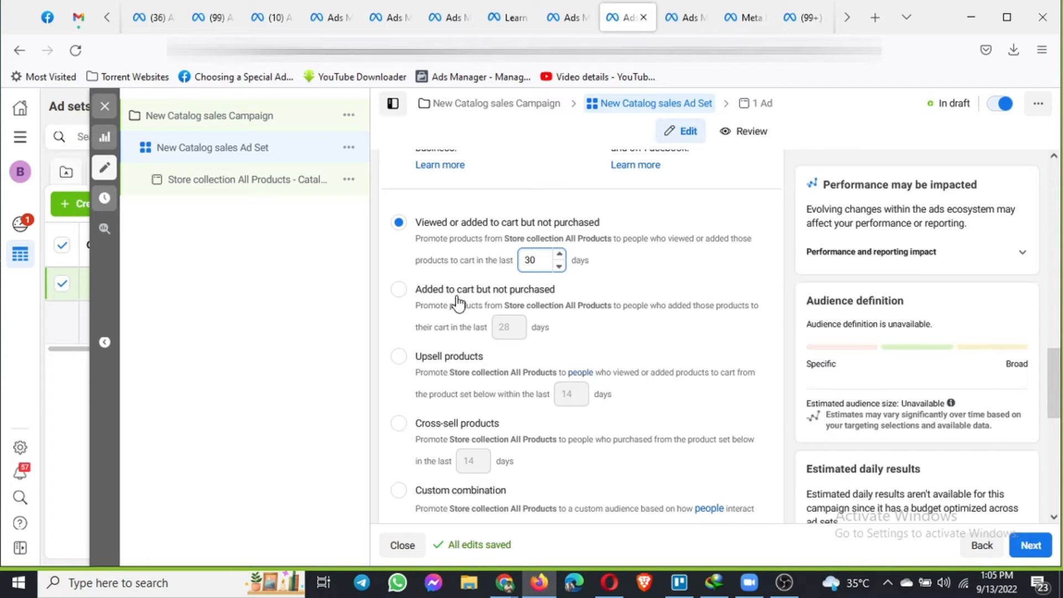
left_click(399, 300)
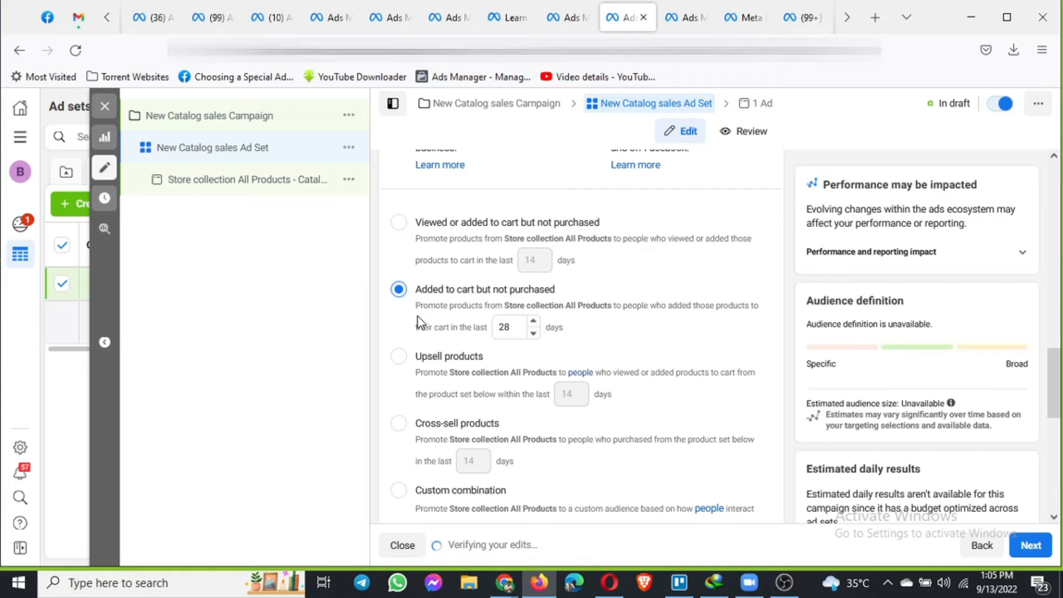
Step: Choose Upsell products with the Store collection Summer 2020/21 product set and a 30-day window
scroll(565, 324, "down", 1)
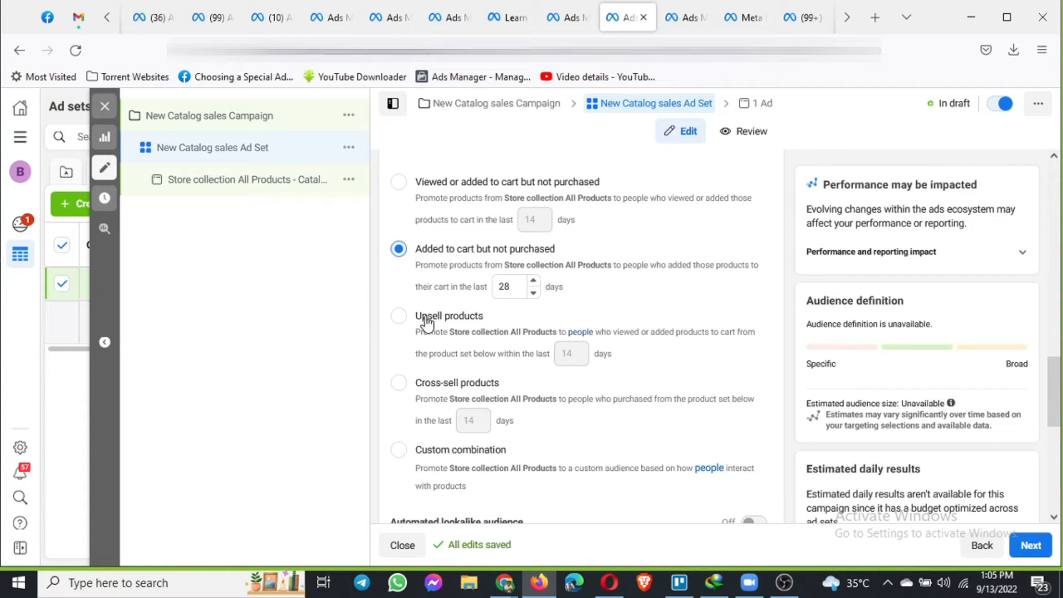
left_click(425, 320)
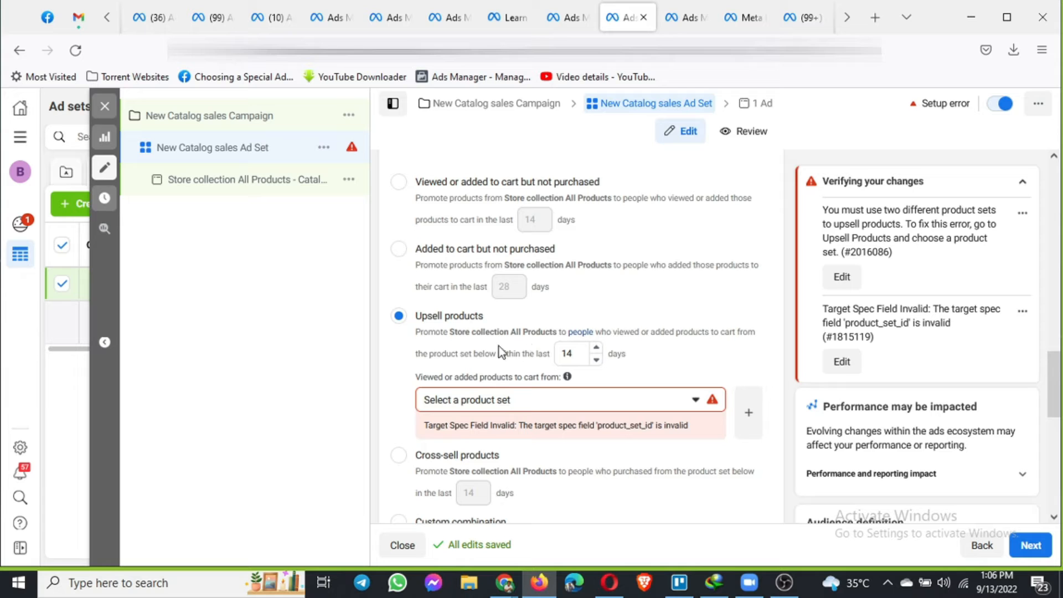
left_click_drag(450, 332, 557, 333)
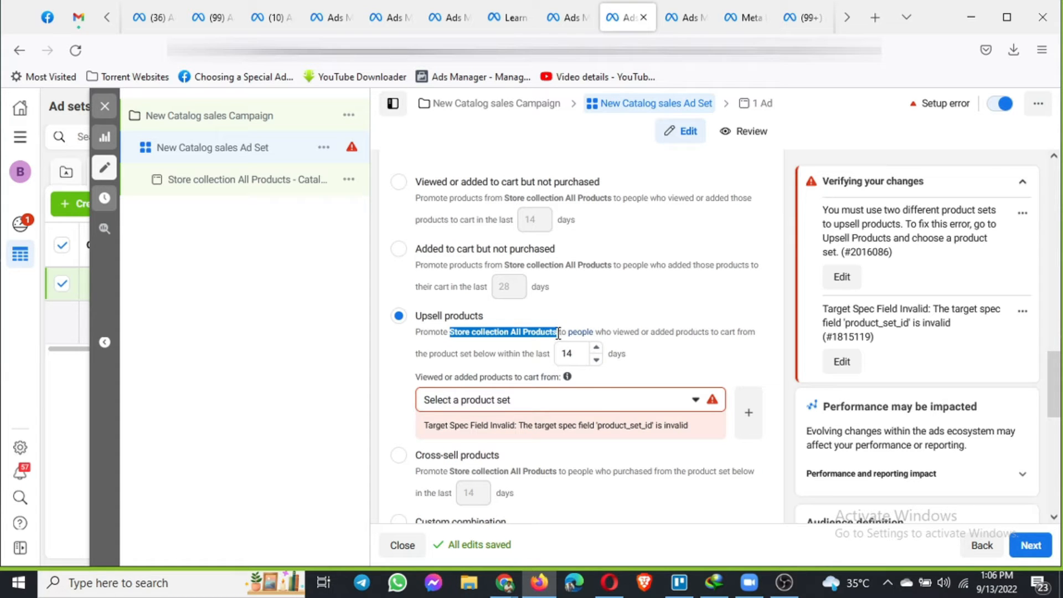
left_click(543, 404)
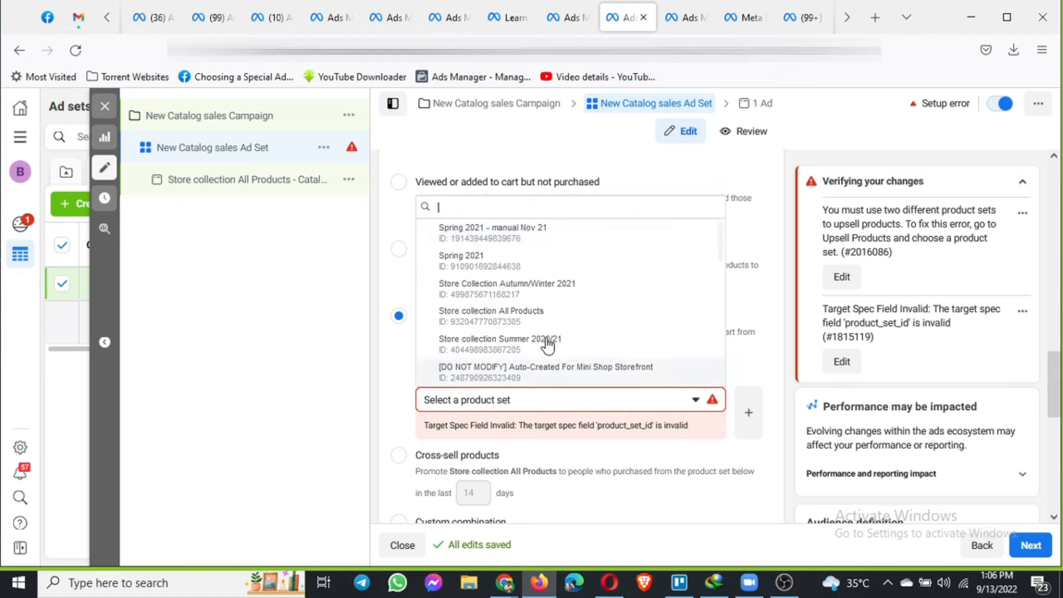
left_click(524, 382)
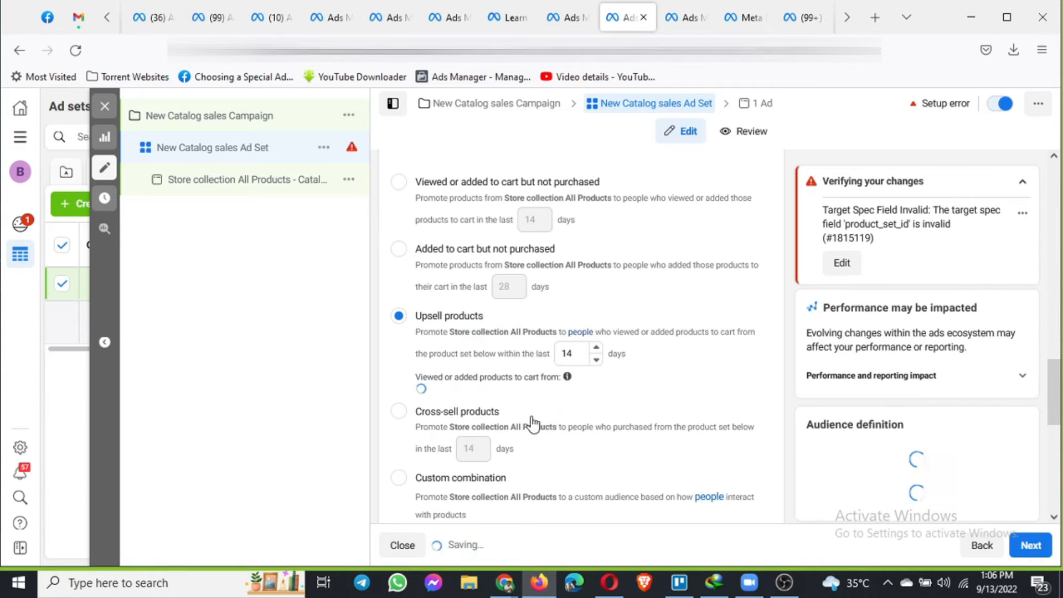
double_click(564, 353)
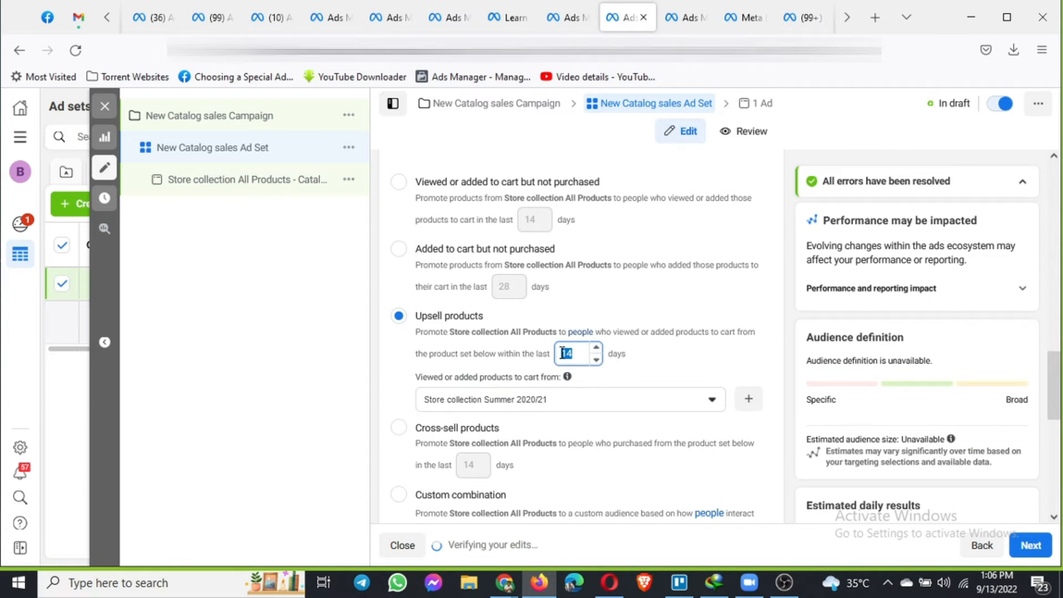
type("30")
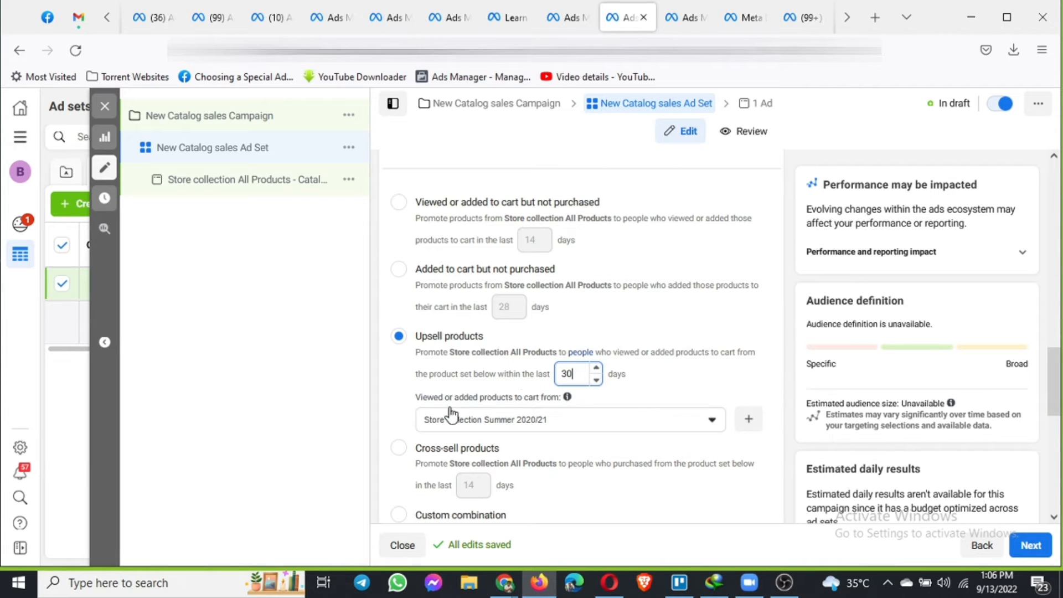
Step: Choose Cross-sell products for people who purchased from the Store collection All Products product set
scroll(450, 407, "down", 2)
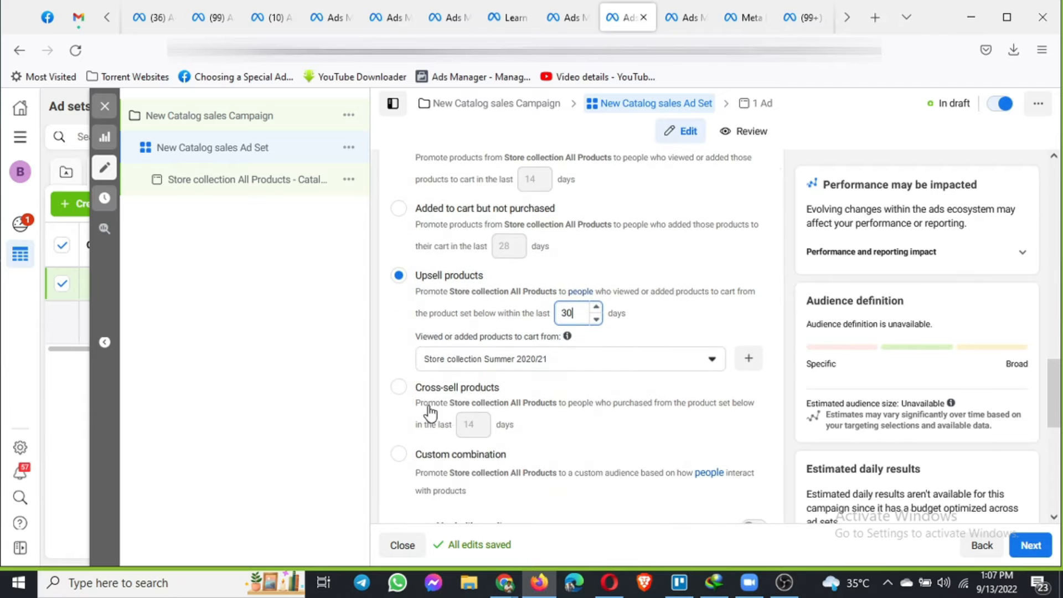
left_click(402, 391)
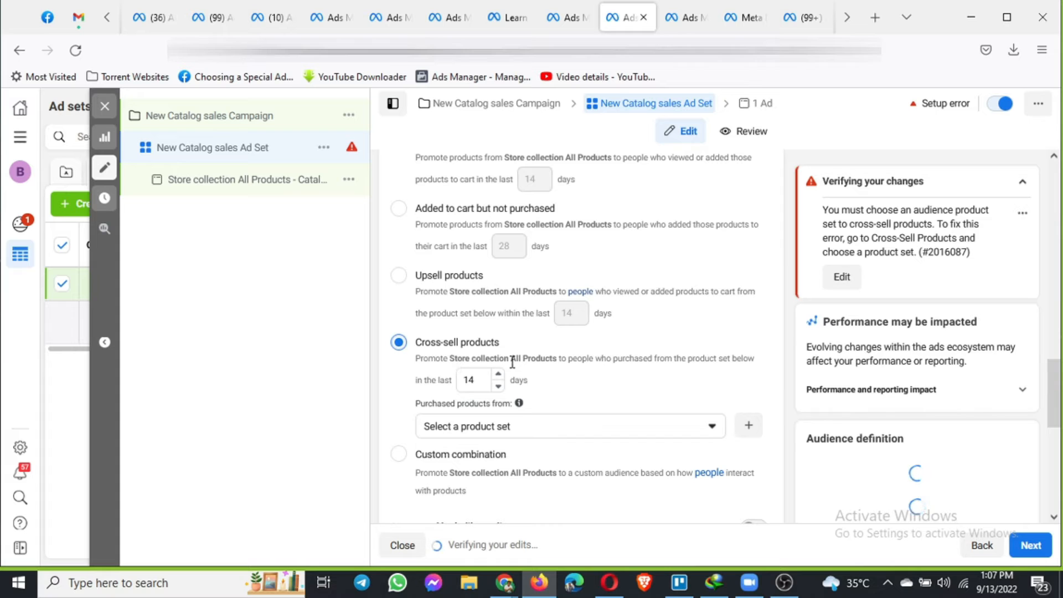
left_click_drag(450, 359, 562, 358)
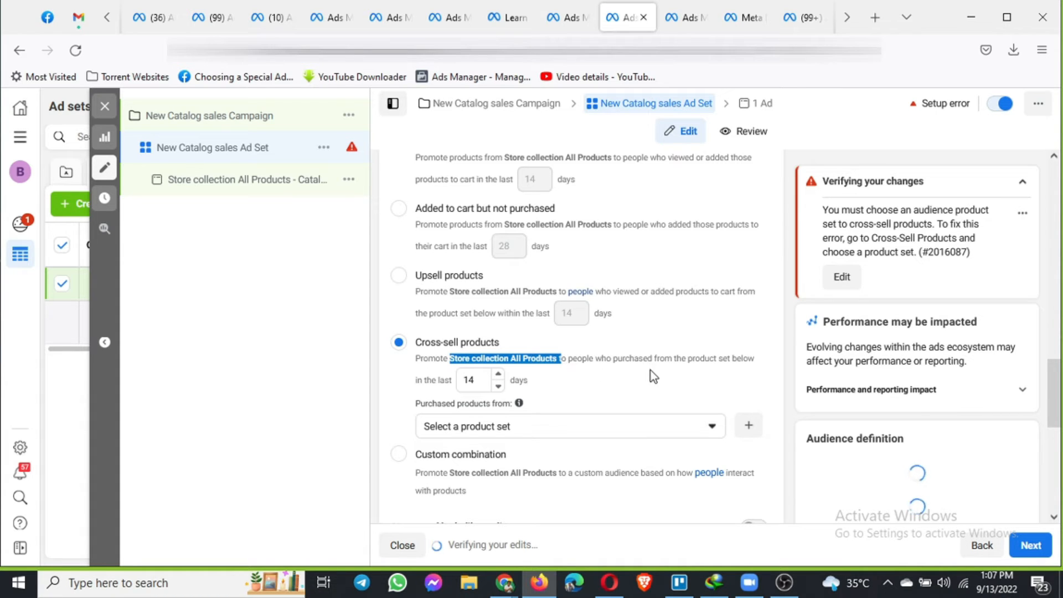
left_click(542, 436)
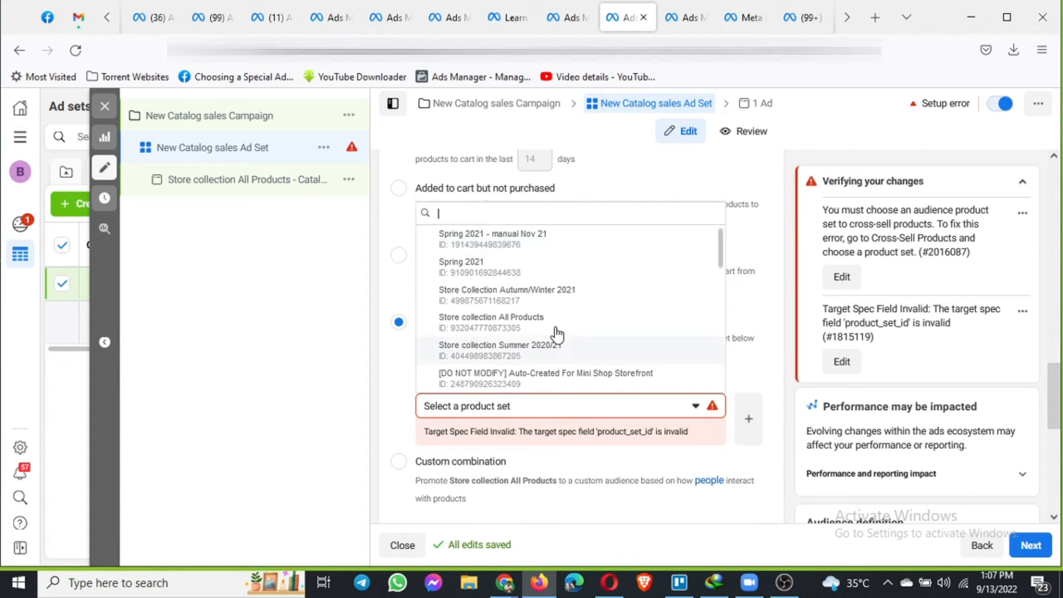
left_click(586, 360)
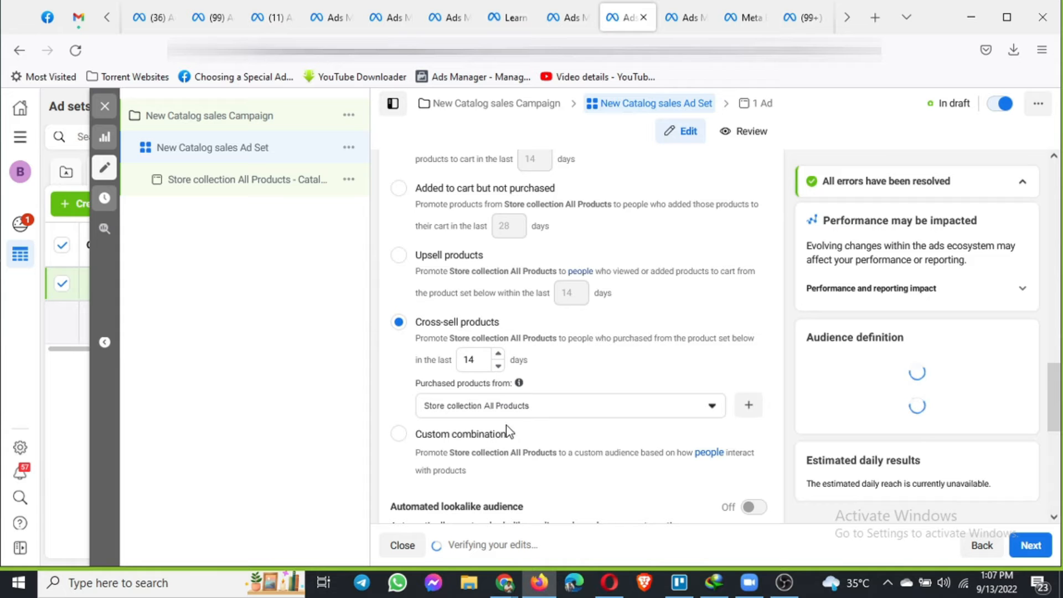
Step: Switch the retargeting audience to Custom combination and review its product set, inclusion and exclusion settings
left_click(406, 441)
scroll(407, 442, "down", 1)
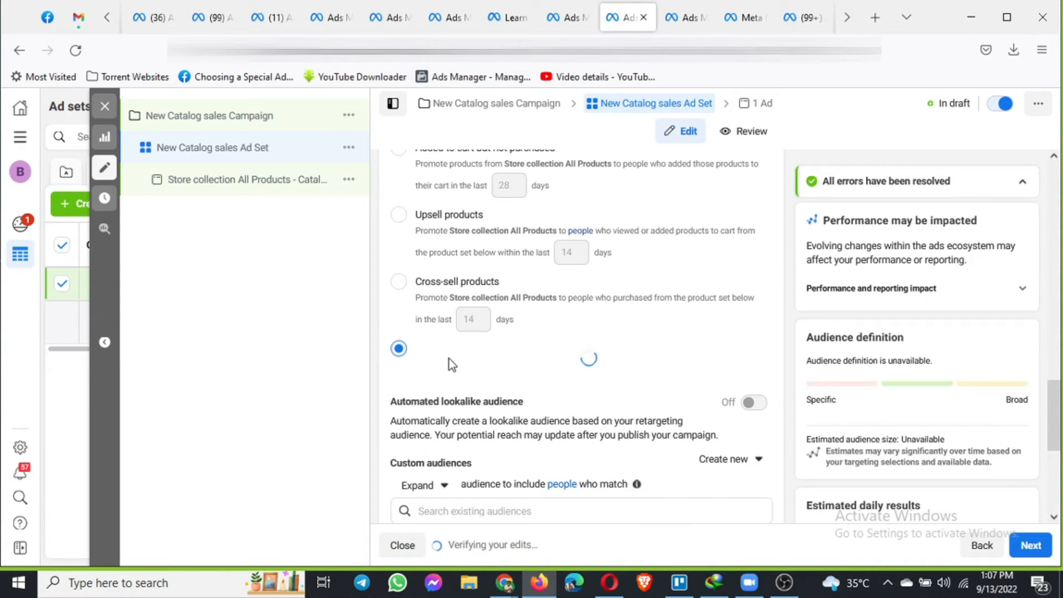
scroll(569, 372, "up", 3)
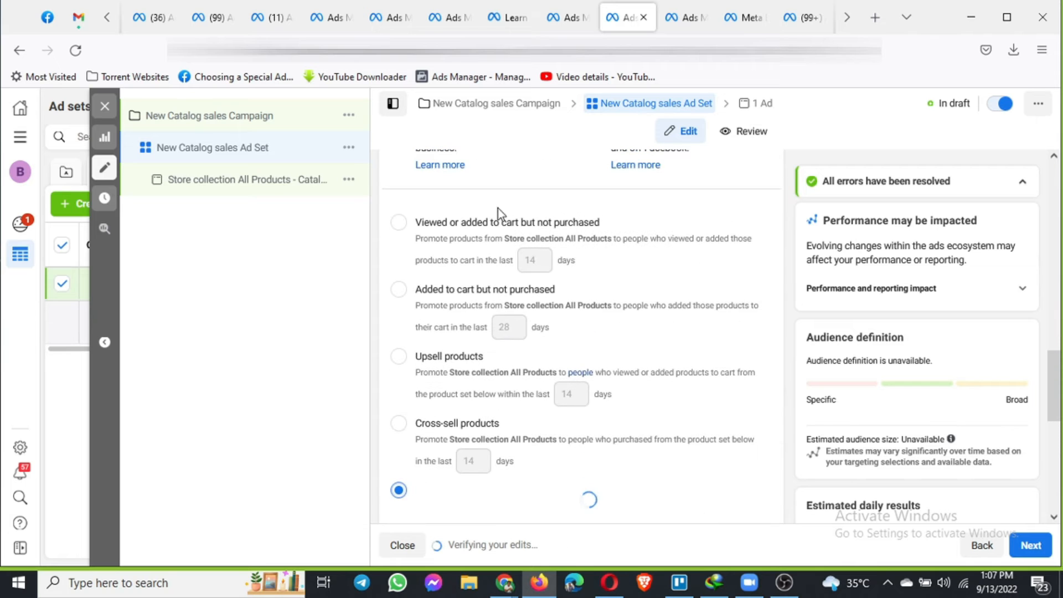
scroll(470, 308, "down", 1)
scroll(469, 308, "down", 3)
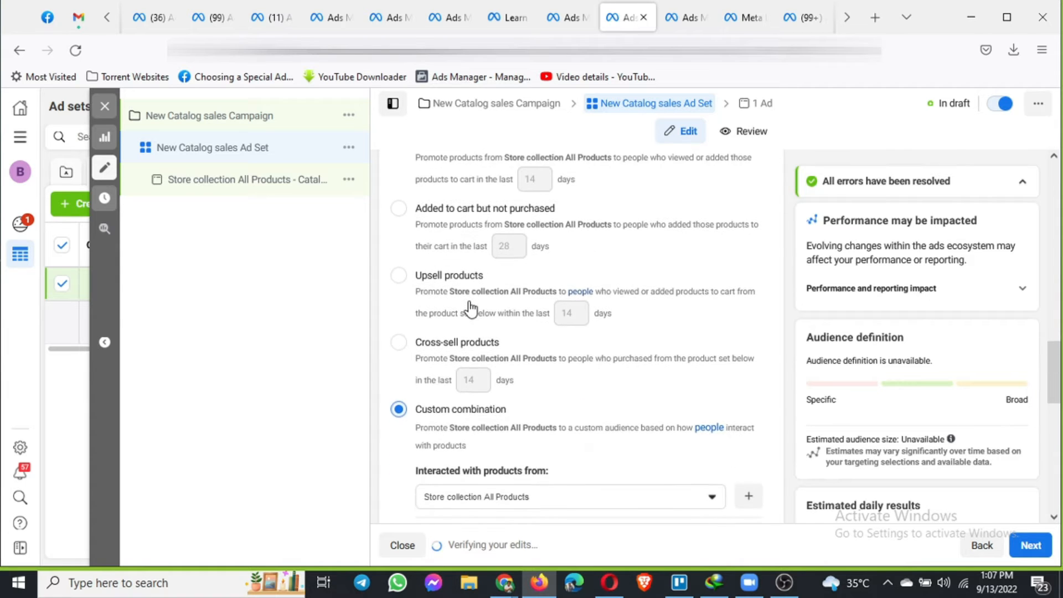
scroll(469, 309, "down", 1)
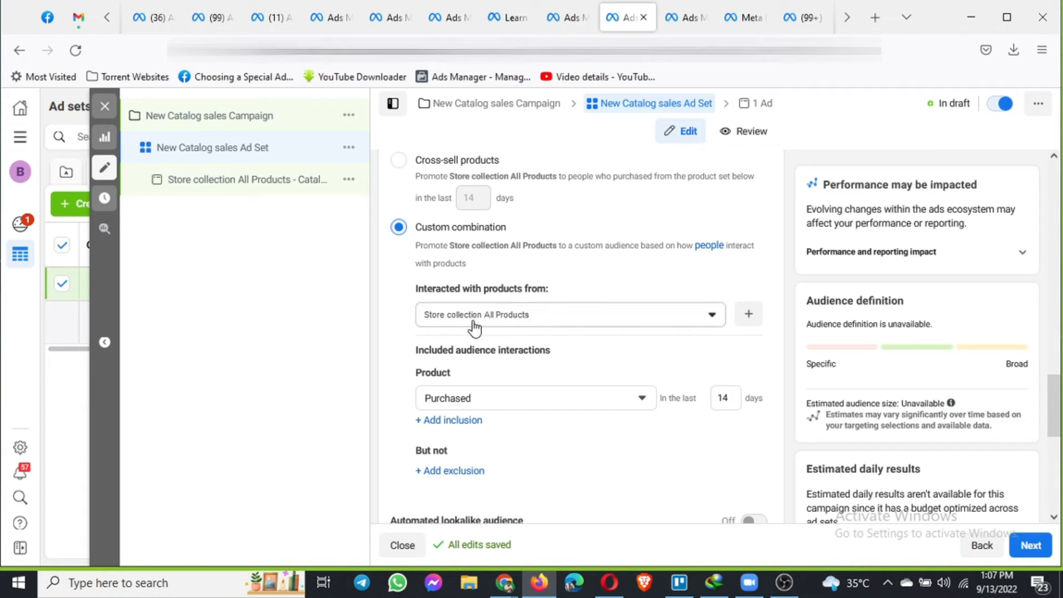
scroll(570, 326, "down", 1)
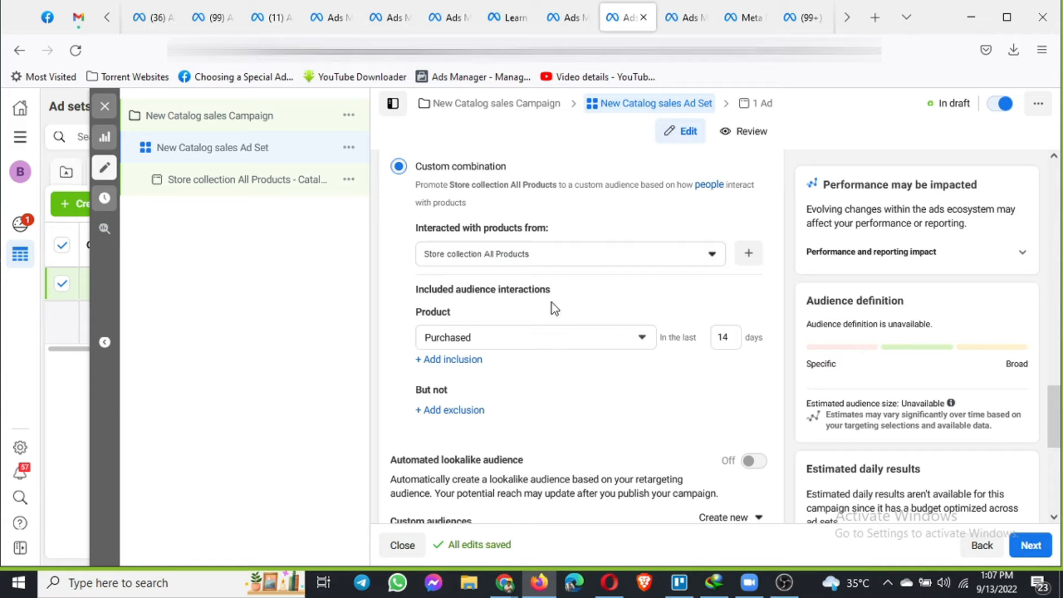
Step: Set the custom combination's included audience interaction to Added to cart in the last 30 days
double_click(714, 335)
type("3")
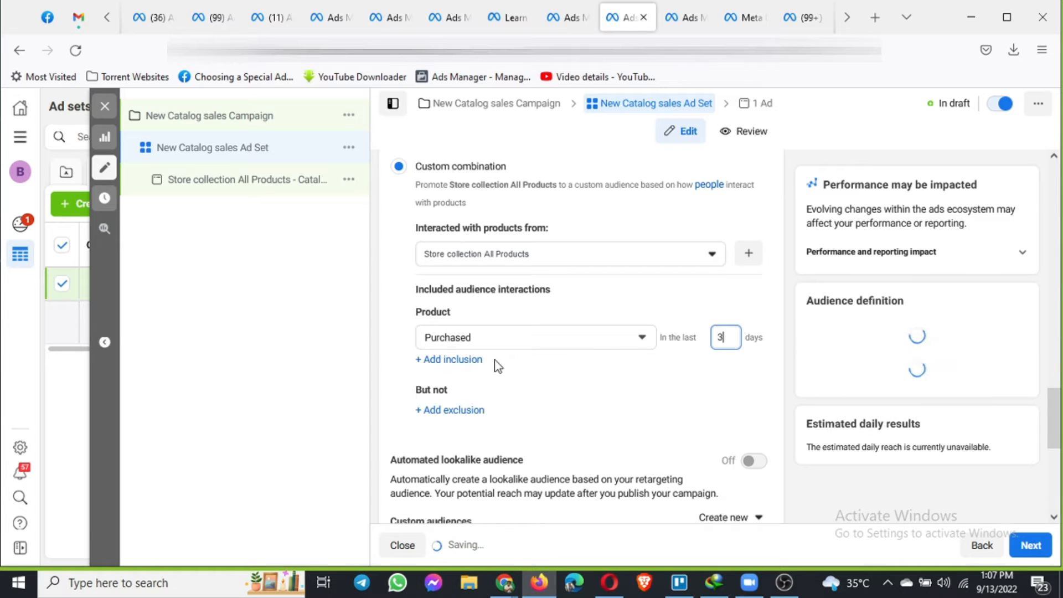
type("0")
left_click(523, 339)
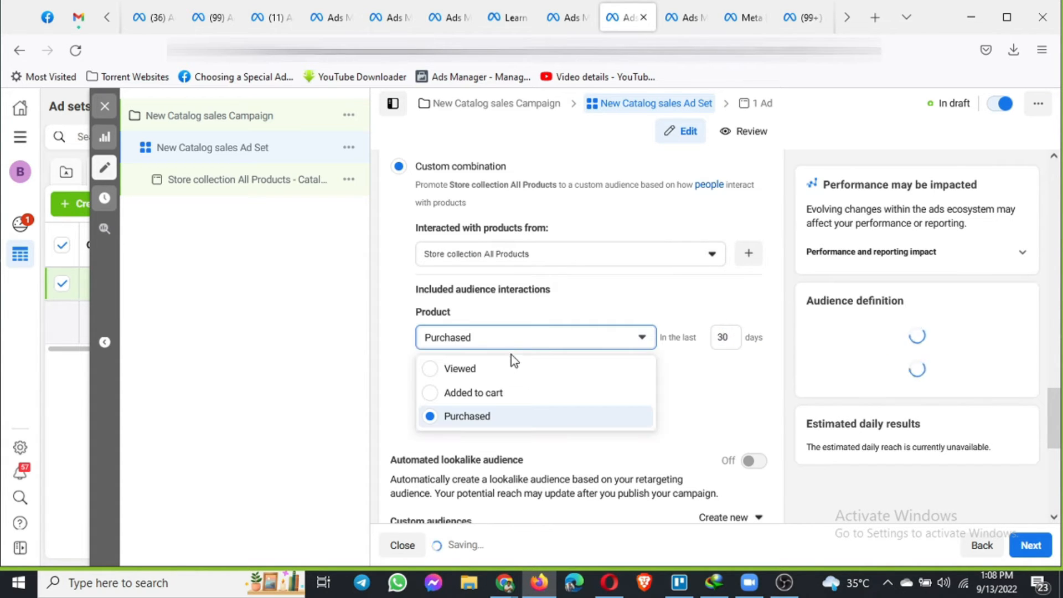
left_click(495, 374)
left_click(520, 342)
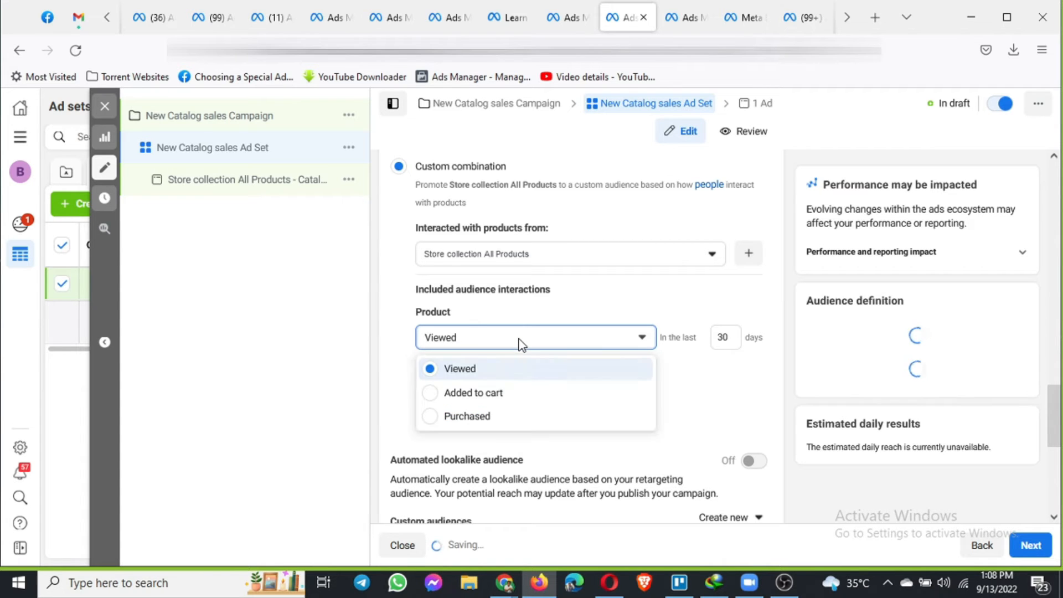
left_click(464, 394)
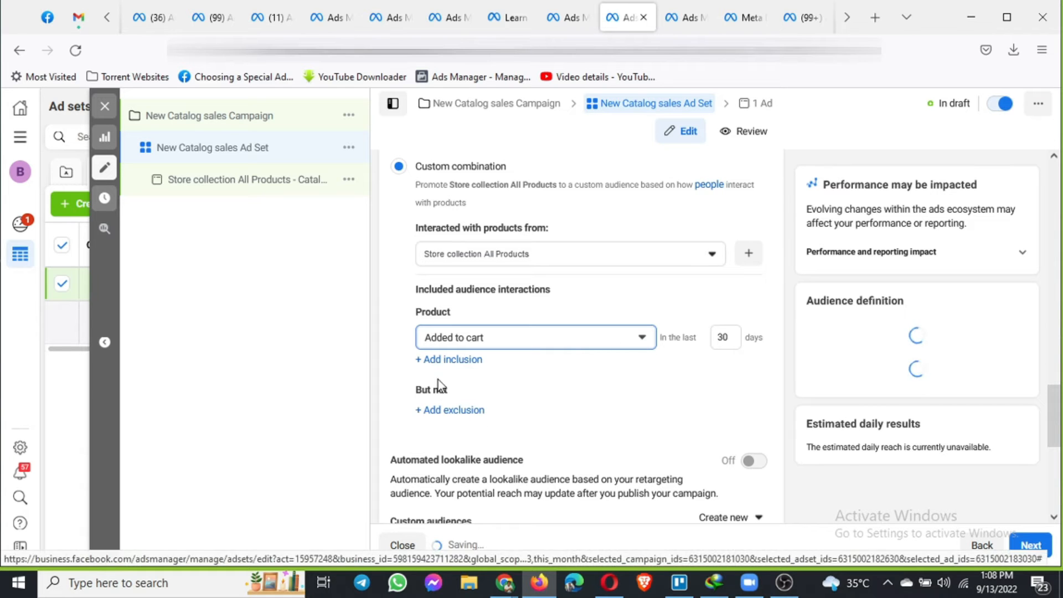
Step: Add an exclusion to the custom combination for people who purchased in the last 30 days
left_click(462, 410)
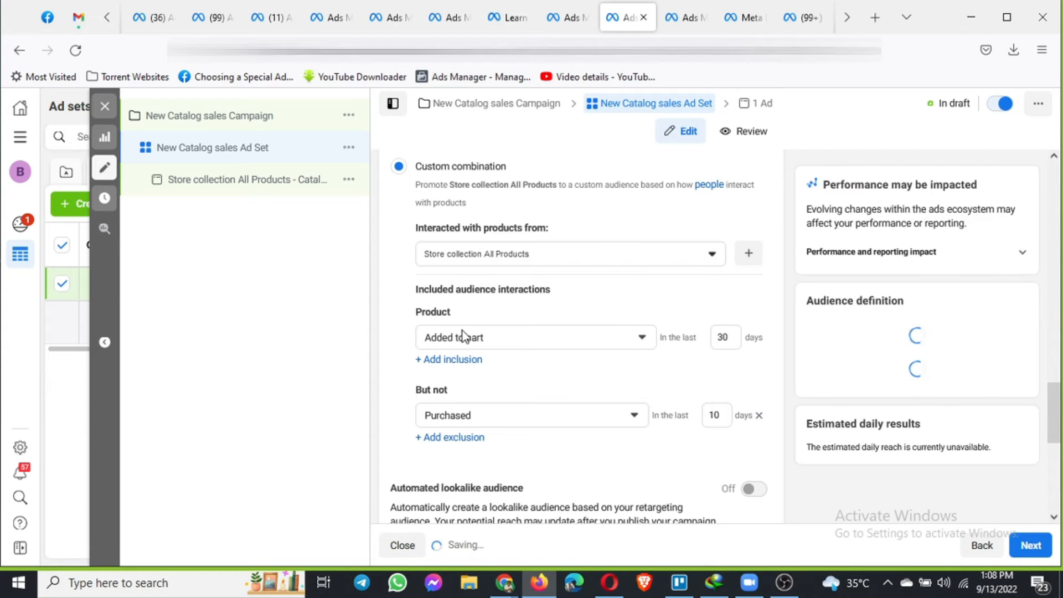
left_click_drag(729, 417, 702, 422)
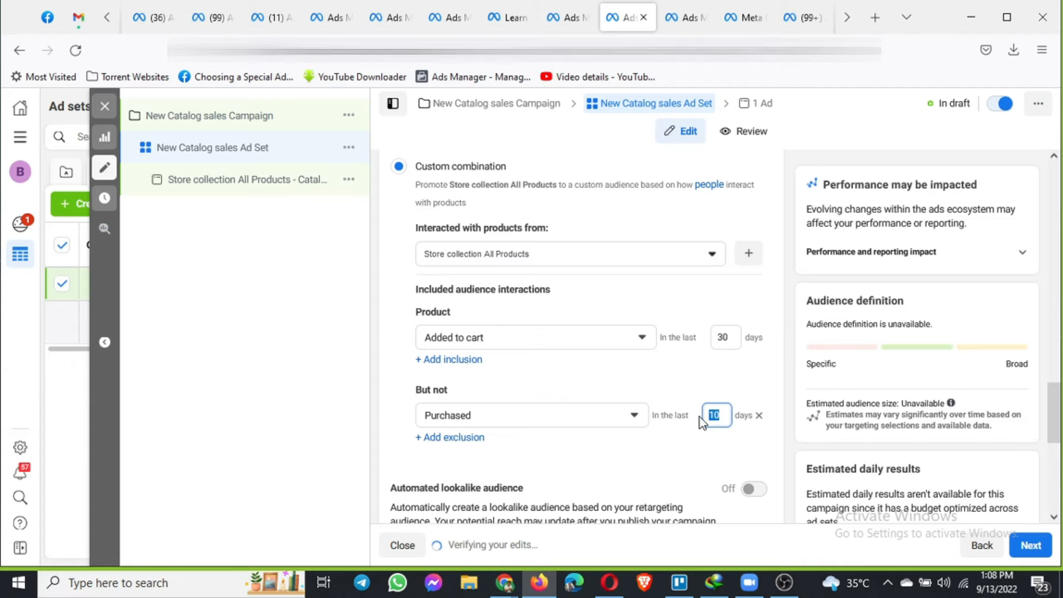
type("3")
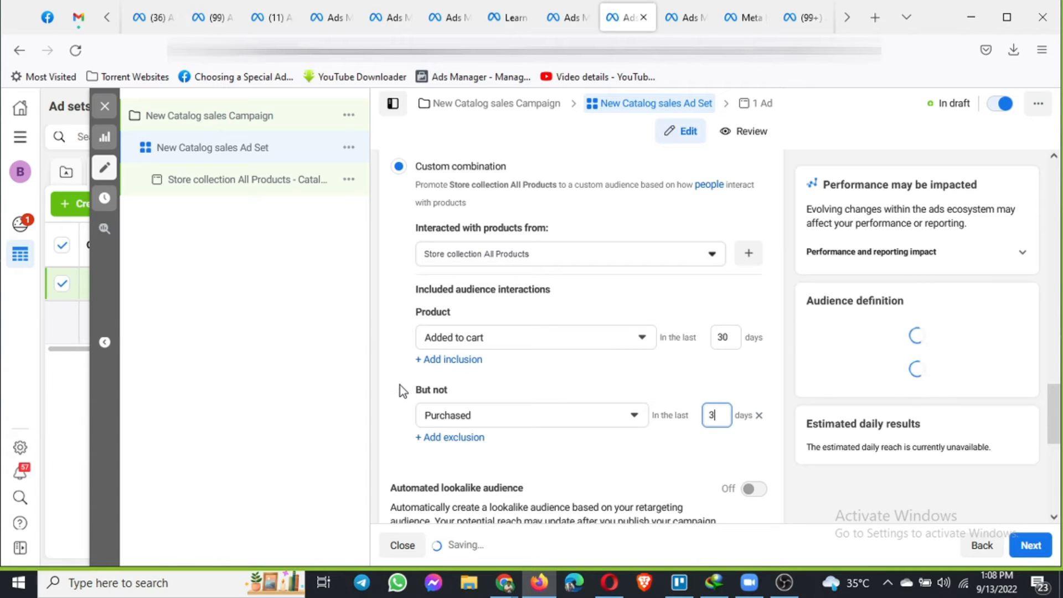
type("0")
left_click(478, 390)
Step: Switch the retargeting audience to Added to cart but not purchased and set its window to 3 days
scroll(490, 410, "up", 5)
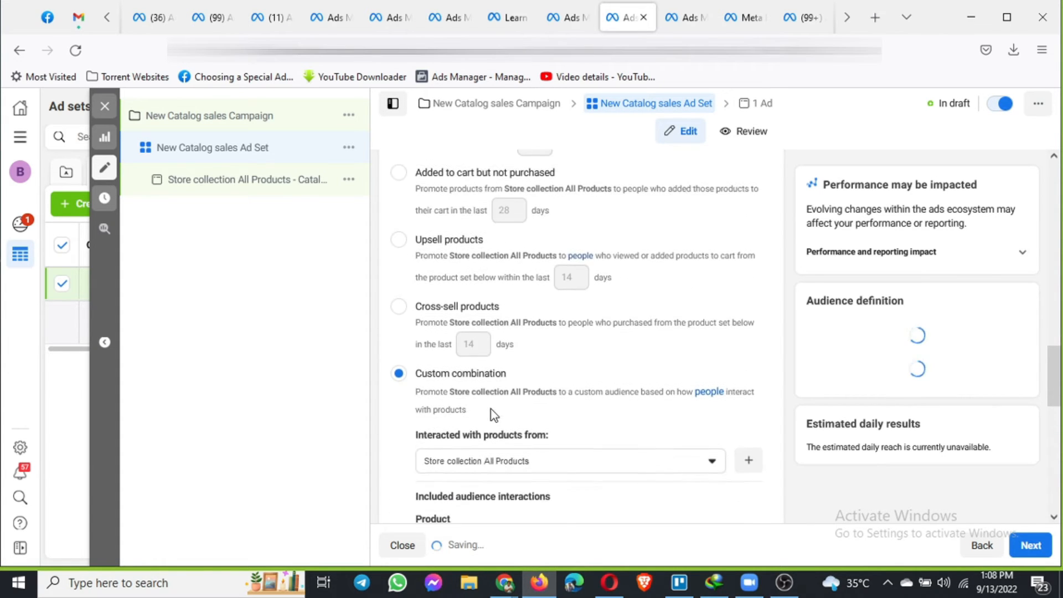
scroll(491, 409, "up", 1)
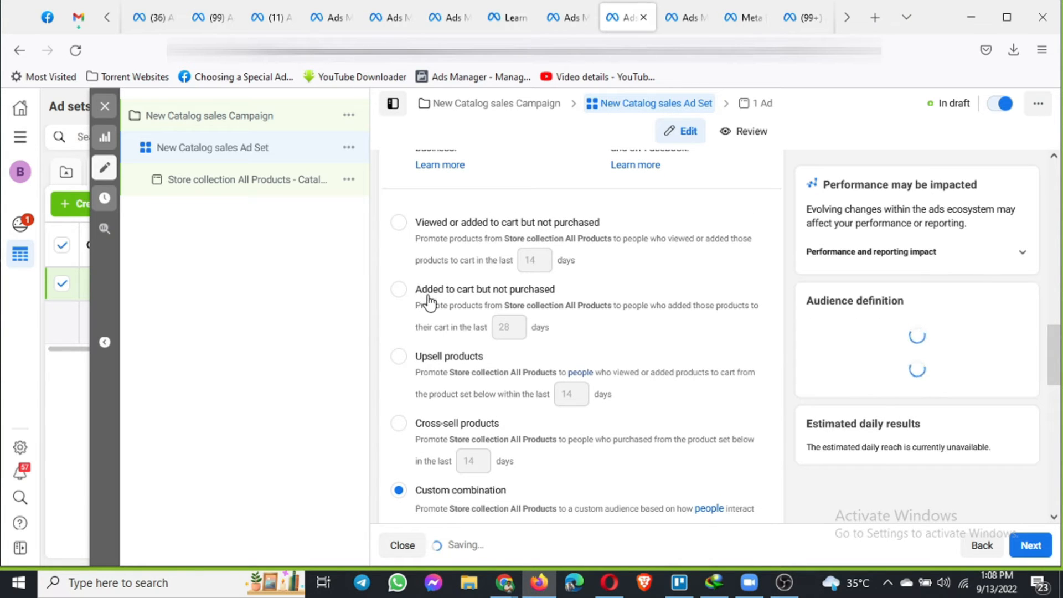
left_click(400, 292)
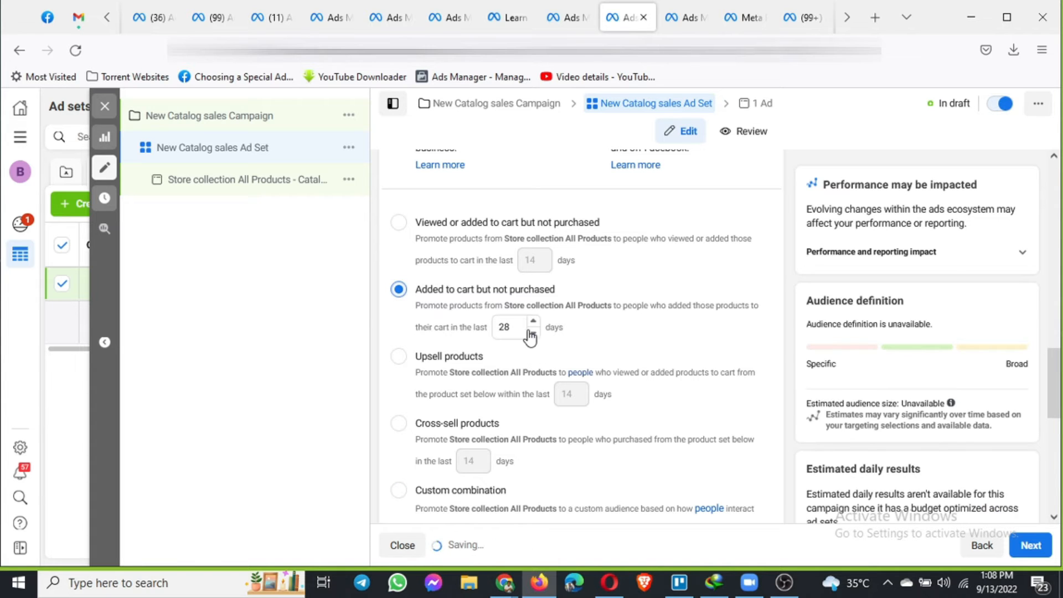
double_click(498, 330)
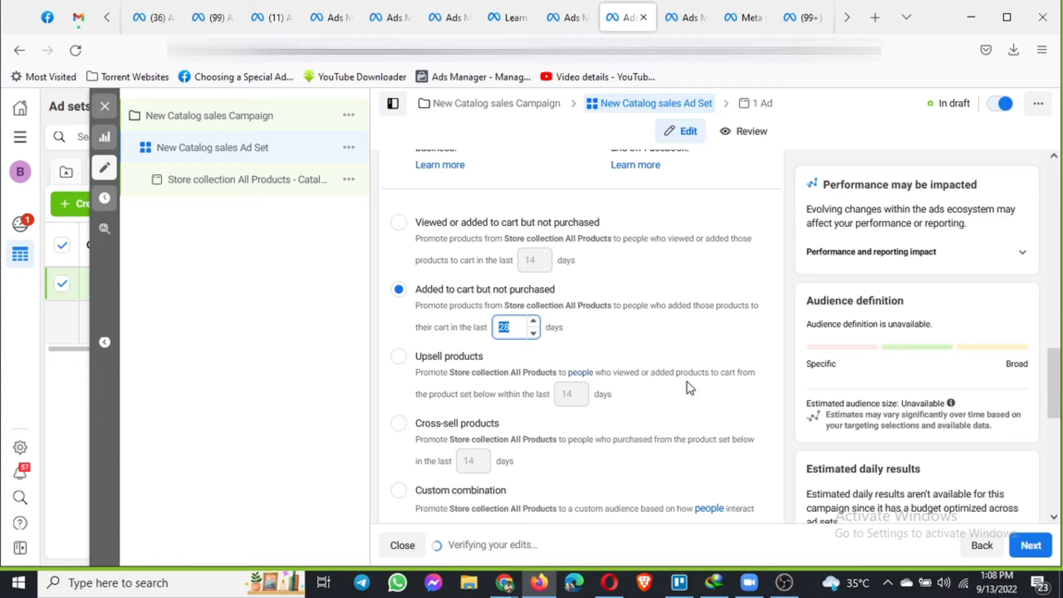
type("3")
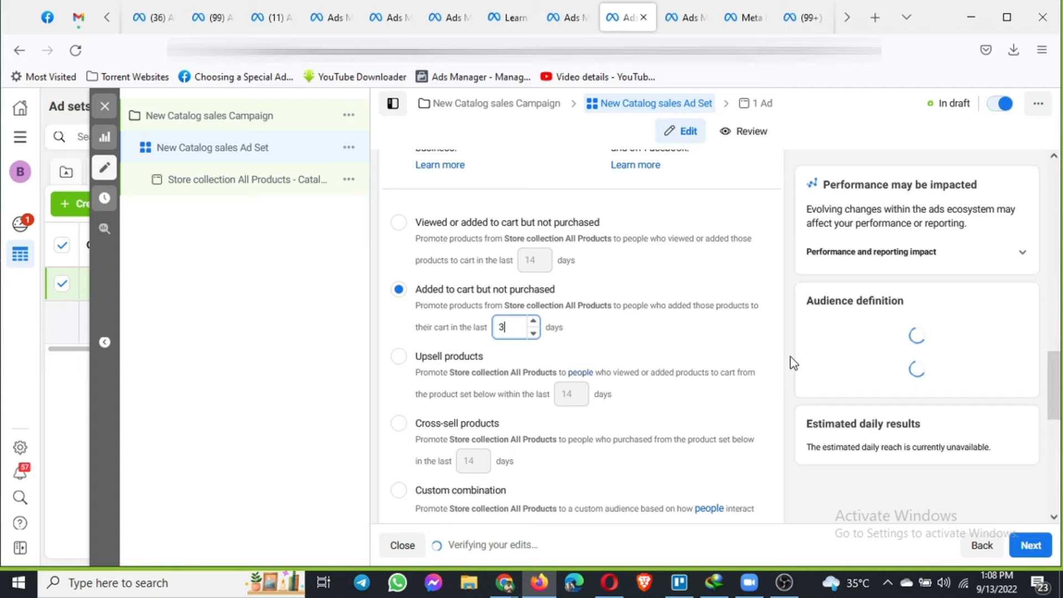
Step: Switch the ad set to Manual placements and limit the devices to Mobile only
scroll(793, 363, "down", 7)
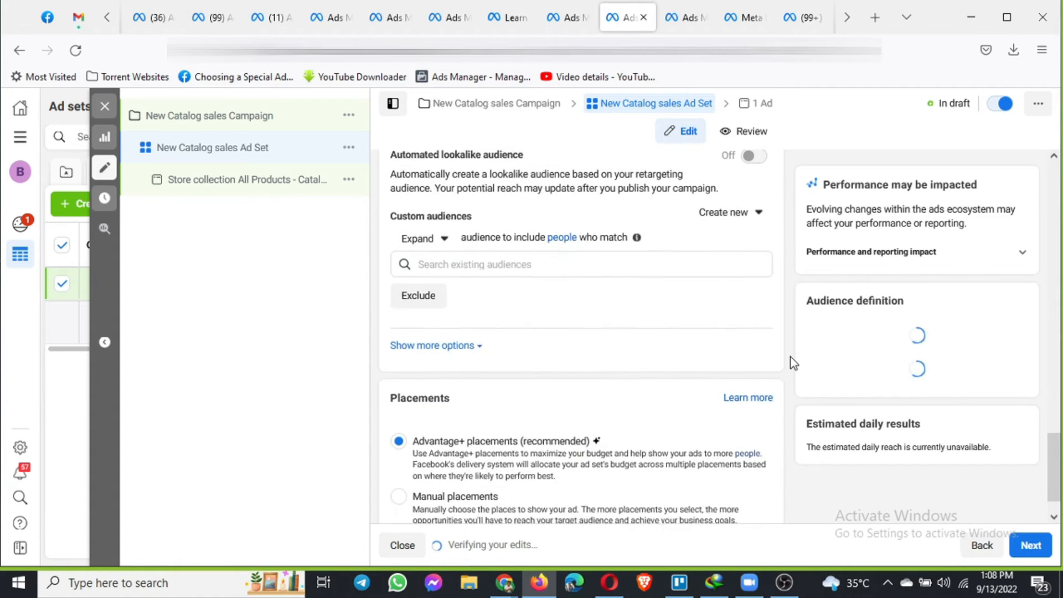
scroll(730, 303, "down", 1)
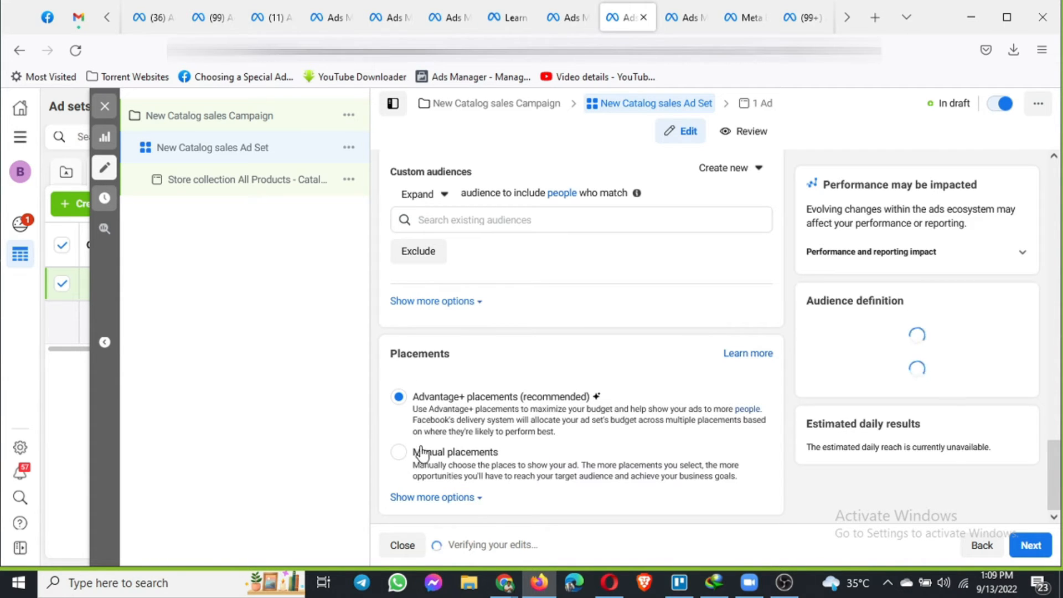
left_click(568, 457)
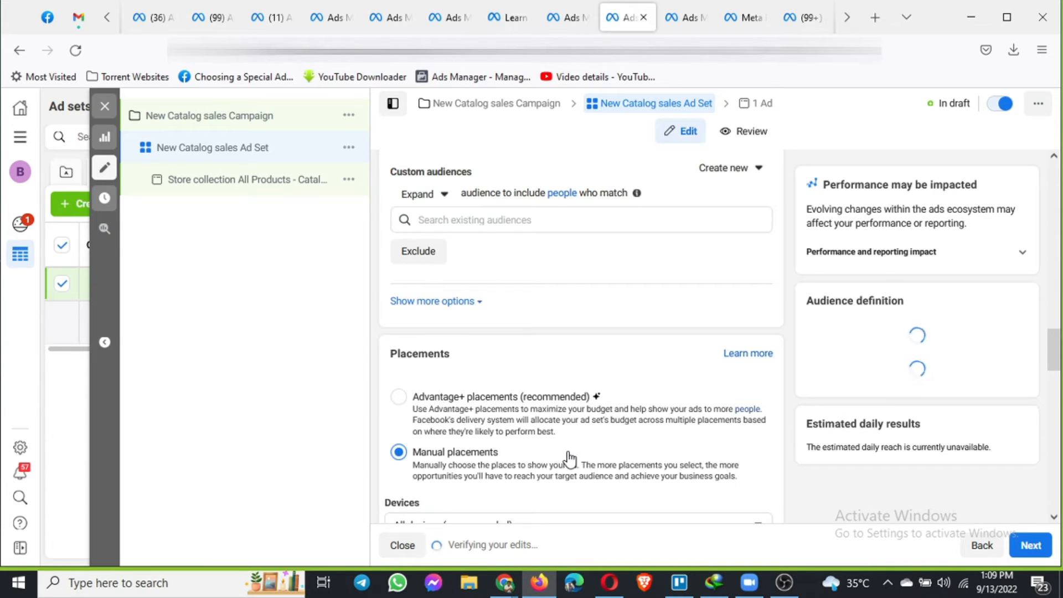
scroll(569, 457, "down", 4)
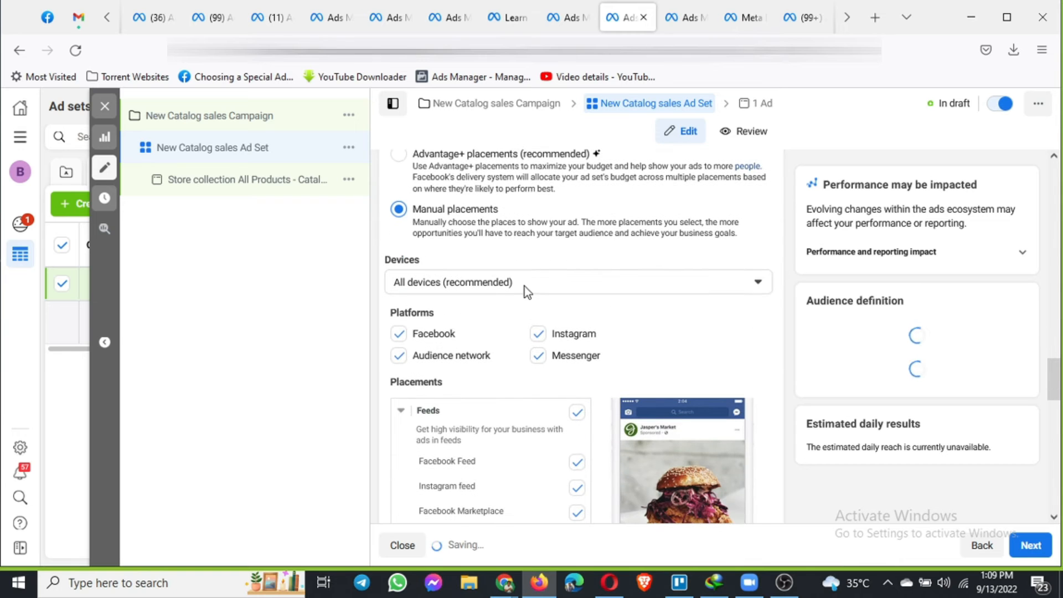
left_click(524, 287)
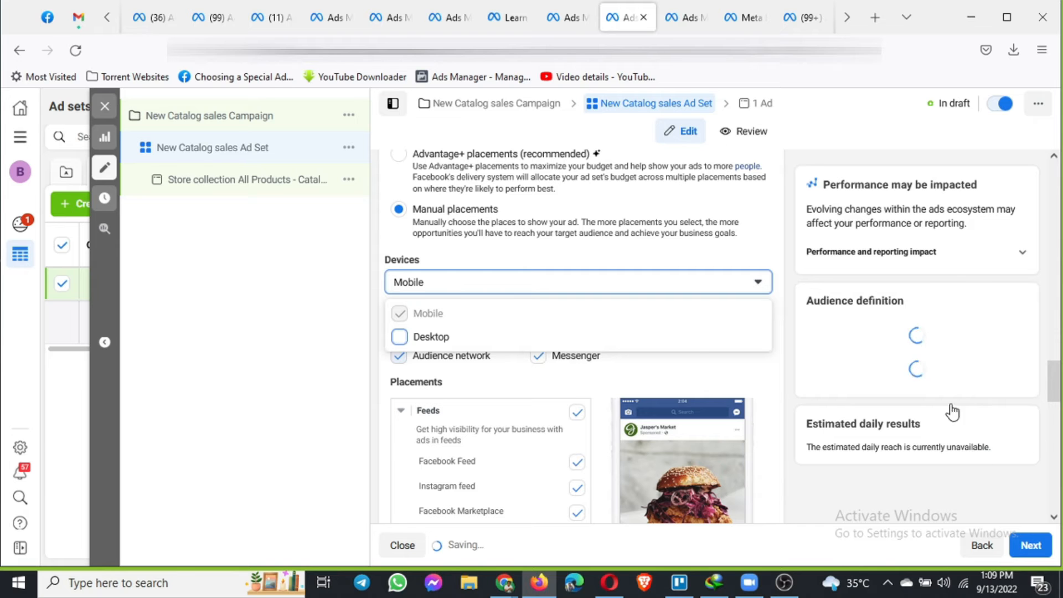
Step: Deselect the Audience network and Messenger platforms, and remove Facebook Marketplace, Facebook video feeds and Instagram Shop from the feed placements
scroll(548, 443, "down", 2)
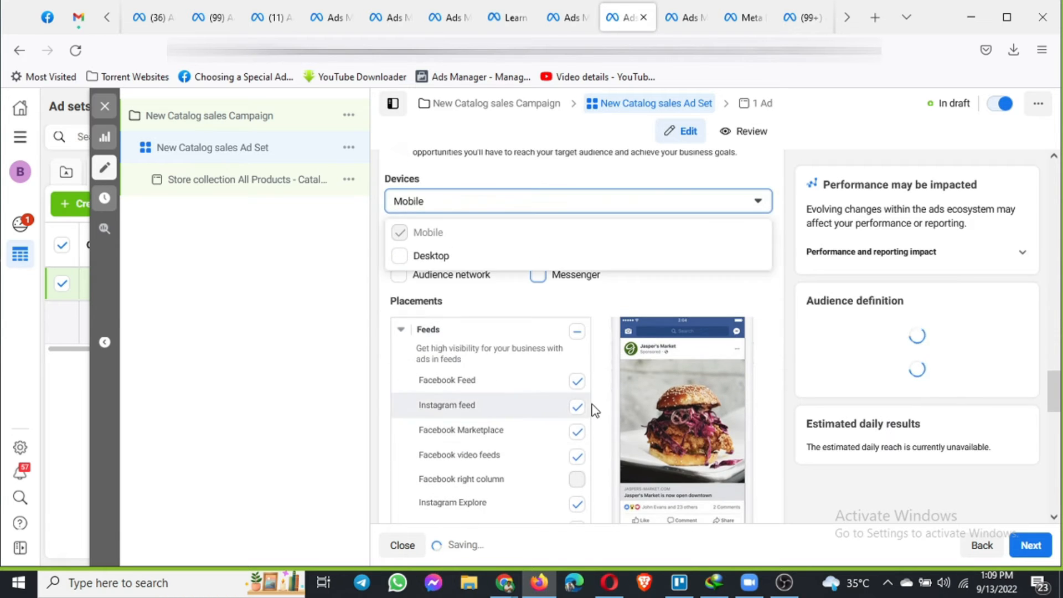
left_click(581, 458)
scroll(553, 449, "down", 2)
left_click(577, 396)
scroll(567, 442, "down", 2)
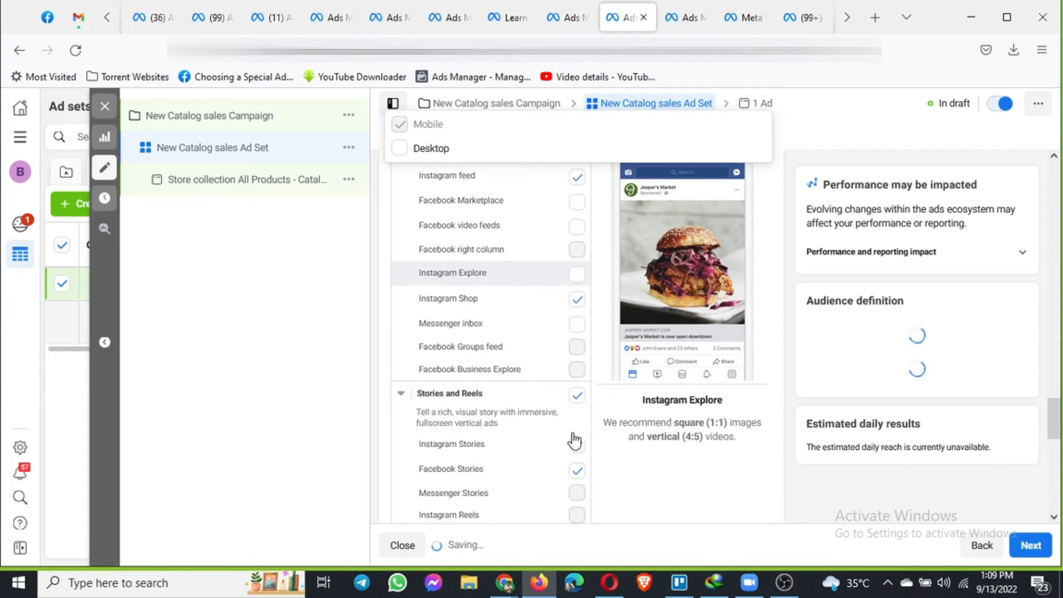
scroll(583, 451, "up", 3)
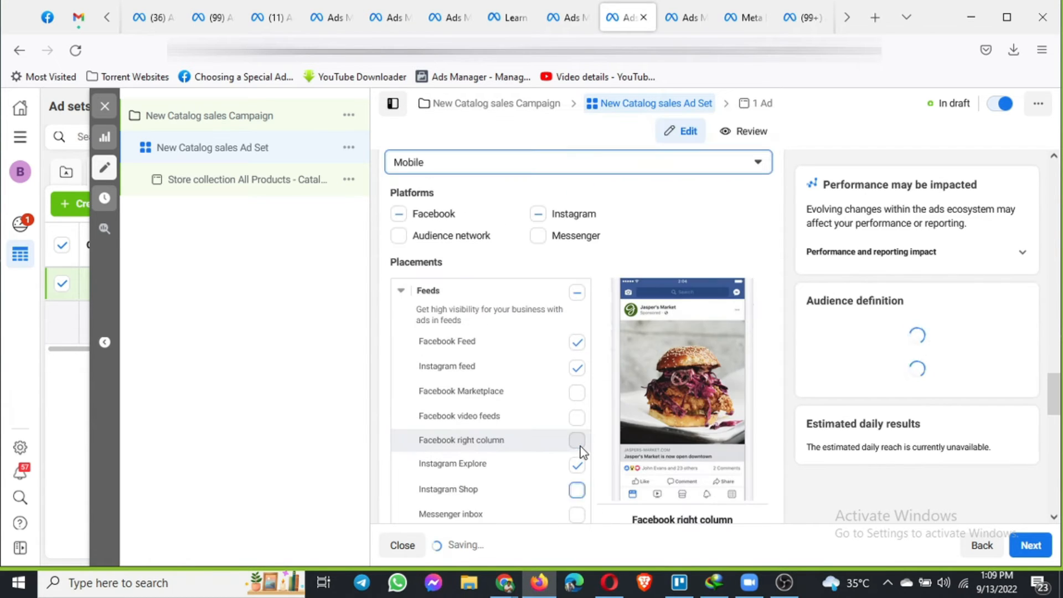
Step: Deselect the In-stream, Overlay and post-loop ads on Reels, and In-article placements, and continue to the ad level
scroll(581, 447, "down", 5)
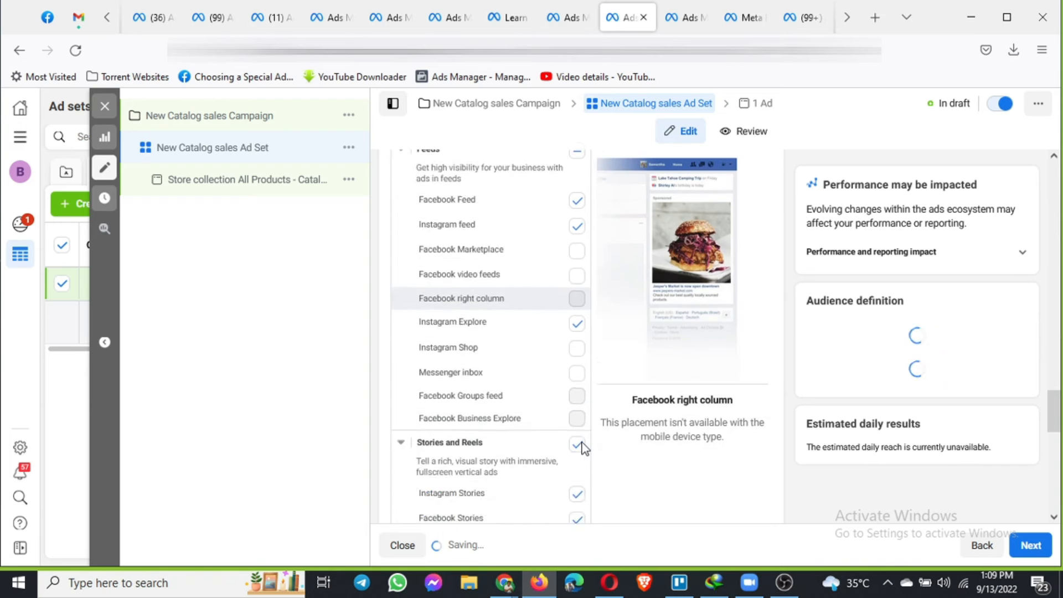
scroll(581, 447, "down", 2)
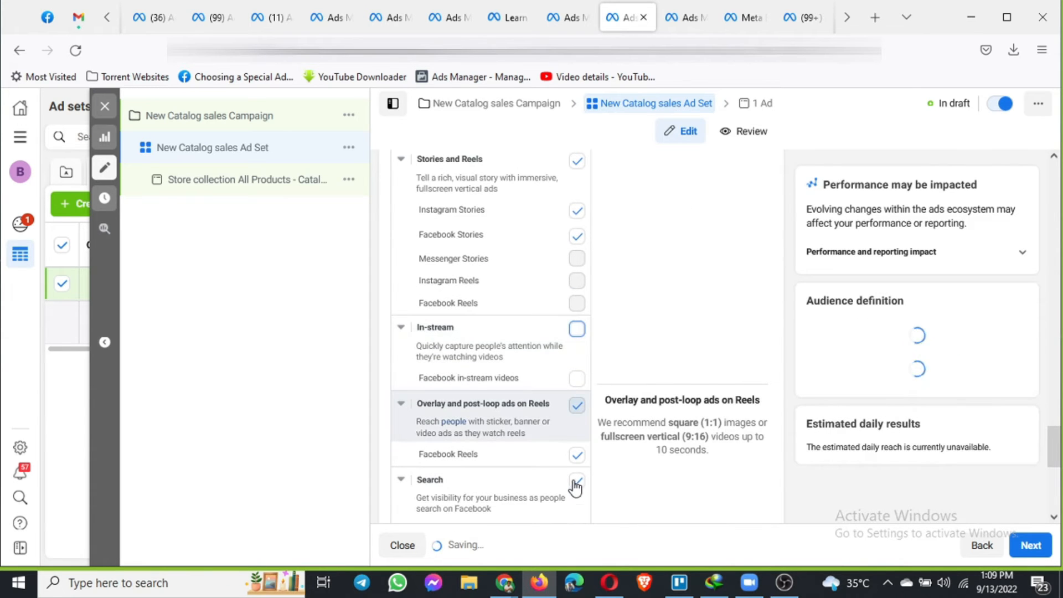
left_click(575, 484)
scroll(575, 486, "down", 3)
scroll(575, 485, "down", 2)
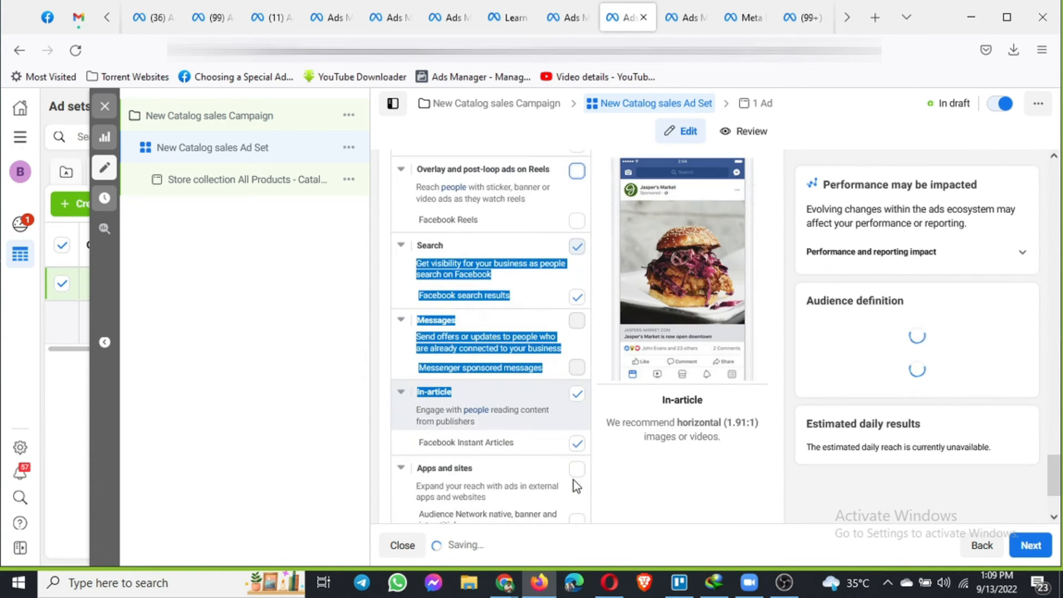
left_click(577, 386)
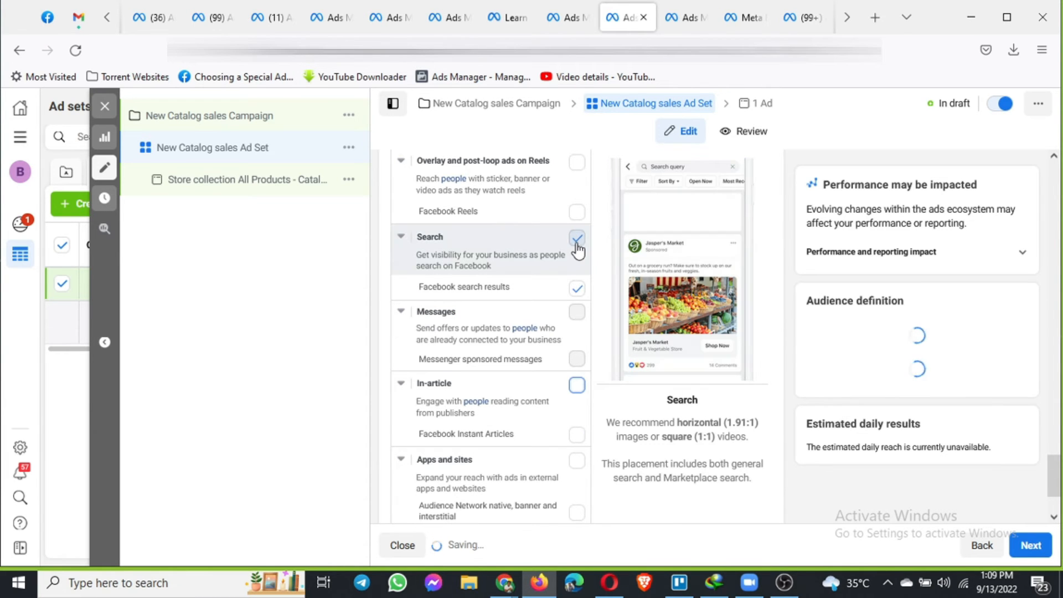
left_click(1037, 546)
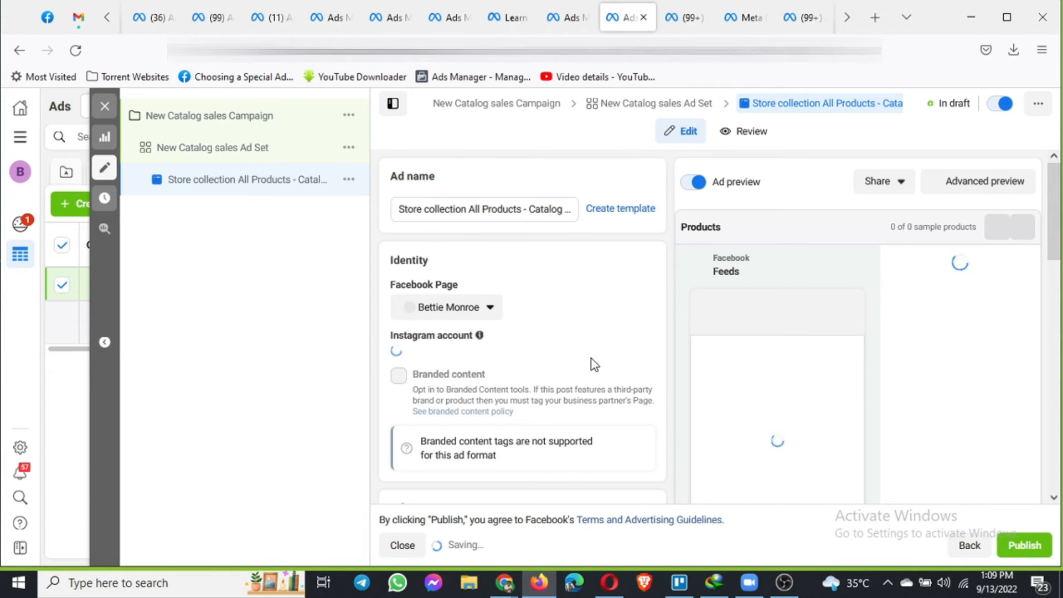
Step: Examine the ad's setup, tracking and destination settings, text fields and product carousel preview
scroll(529, 358, "down", 4)
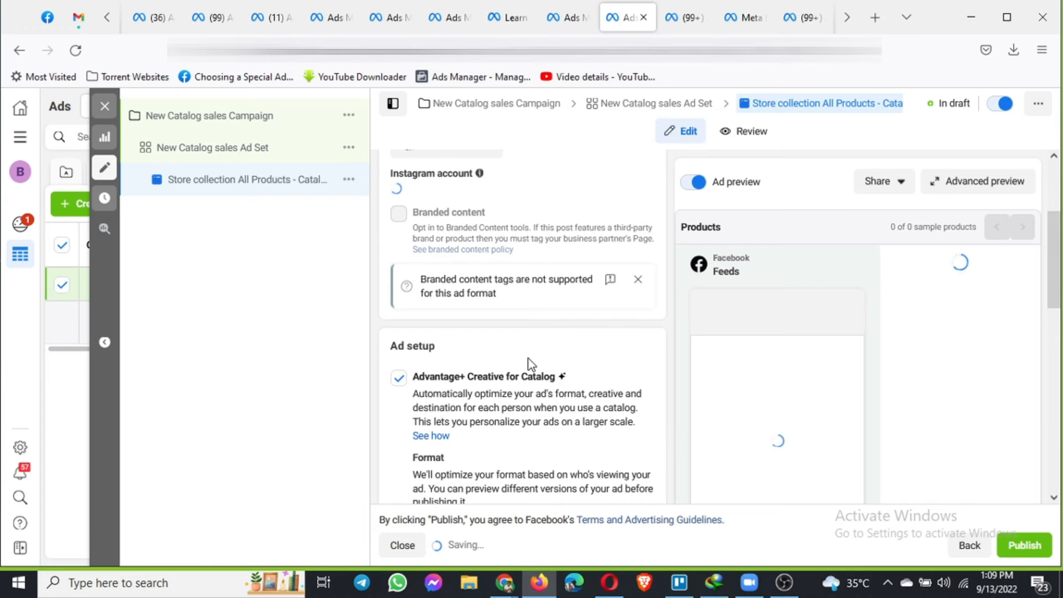
scroll(528, 358, "down", 1)
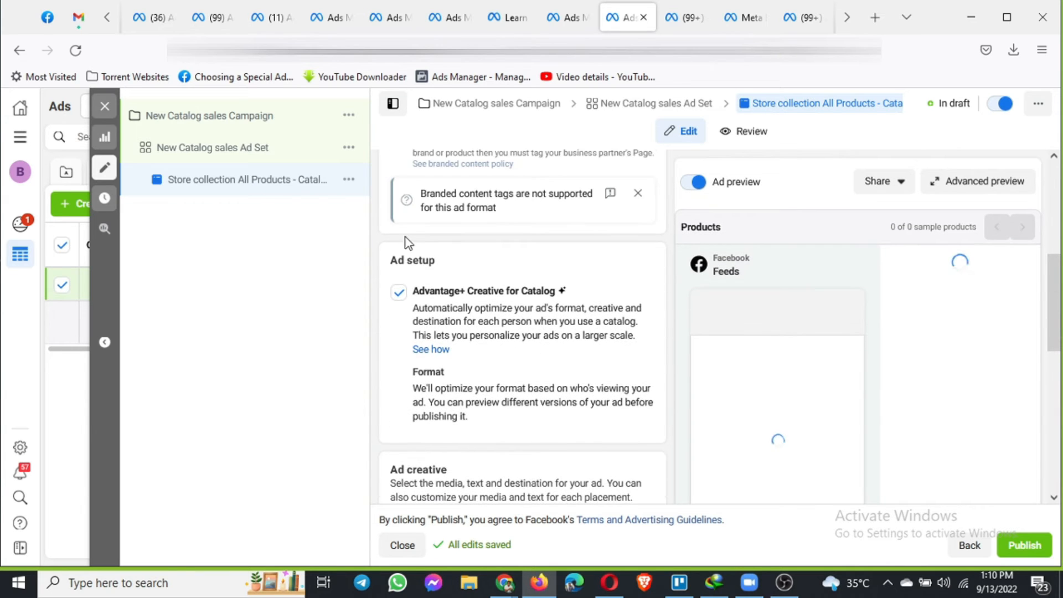
scroll(426, 310, "down", 1)
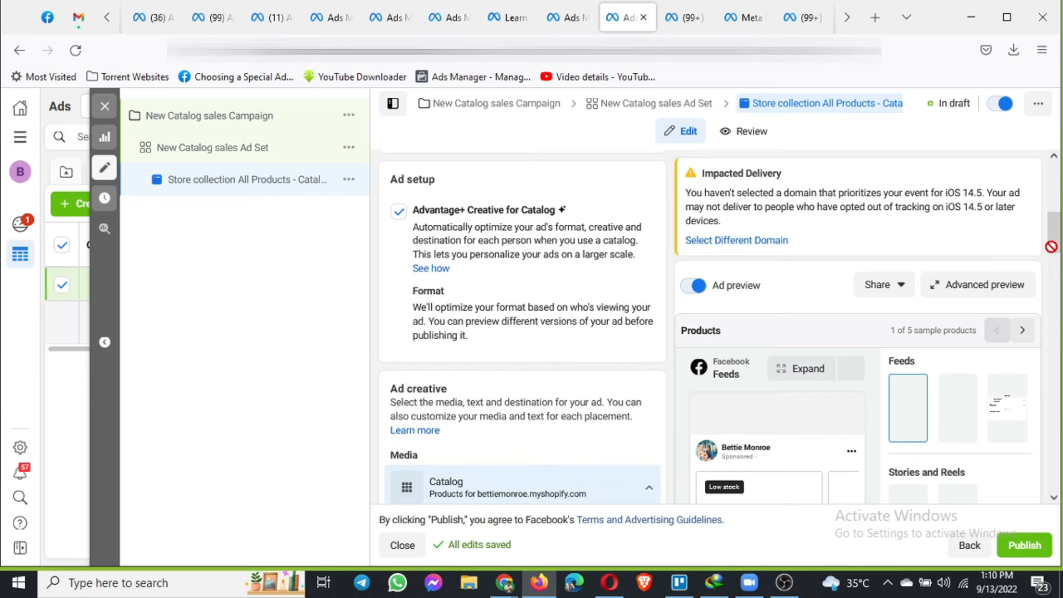
left_click_drag(1055, 241, 1054, 458)
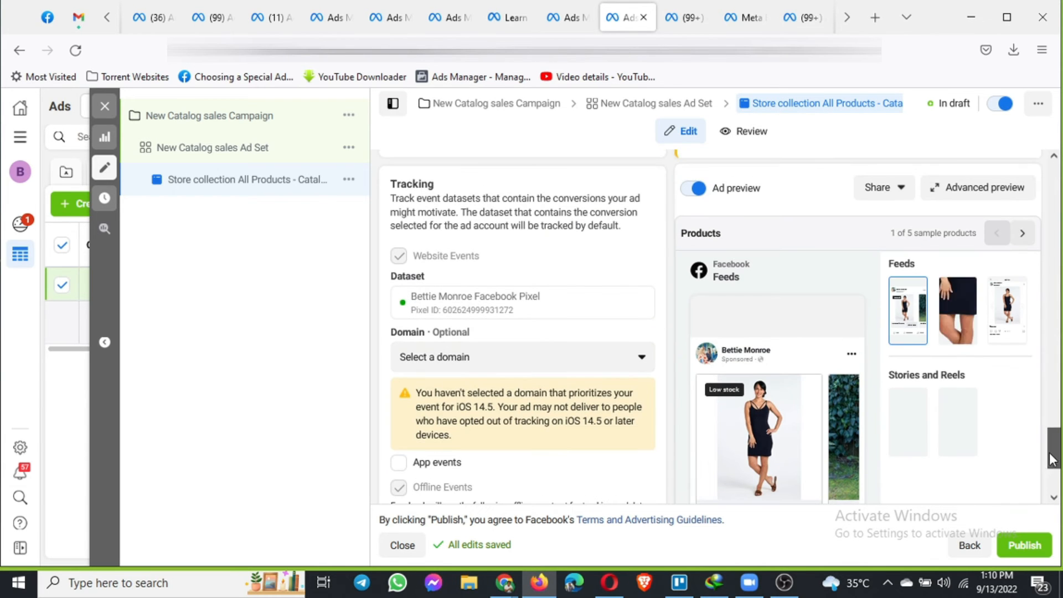
left_click(844, 437)
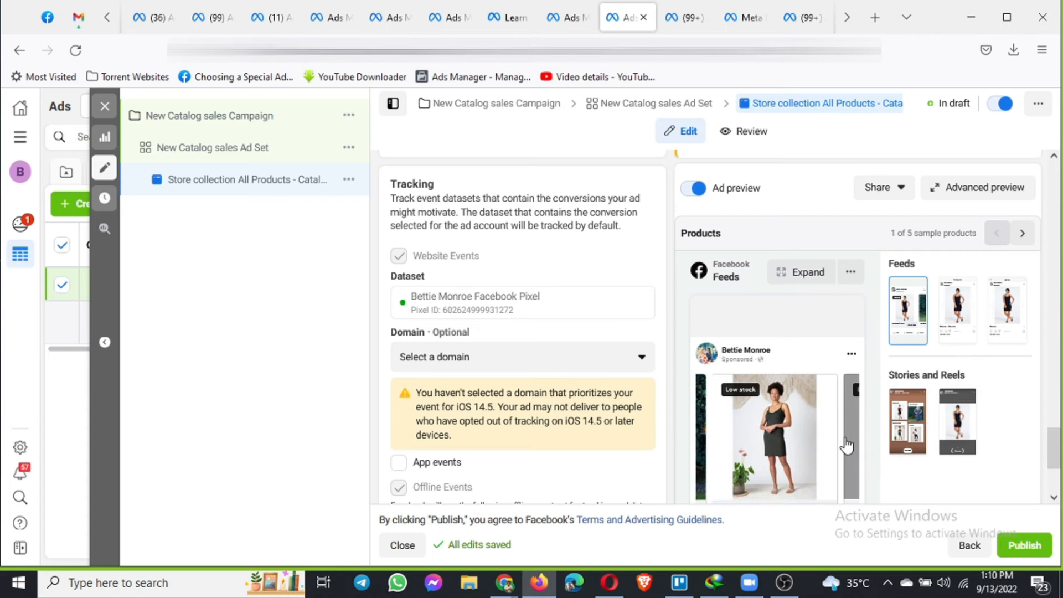
left_click(851, 446)
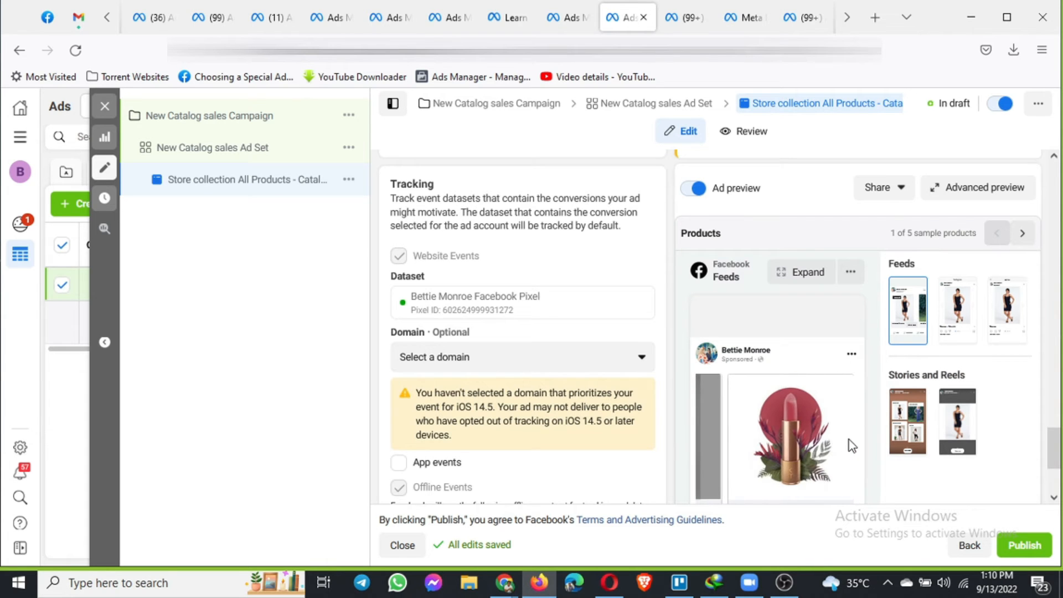
scroll(501, 347, "up", 10)
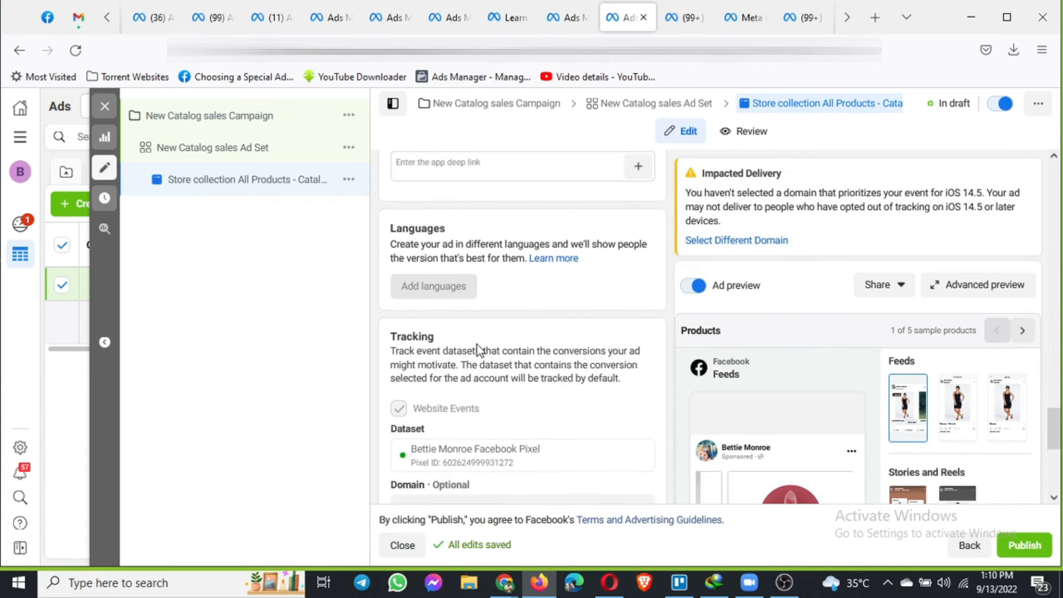
scroll(478, 352, "up", 6)
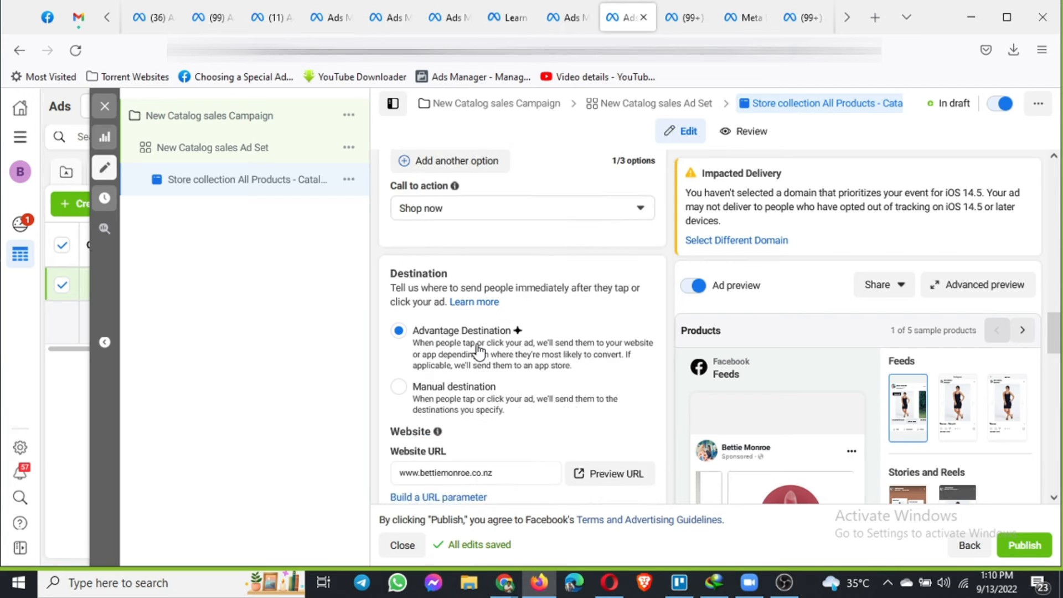
scroll(477, 345, "down", 3)
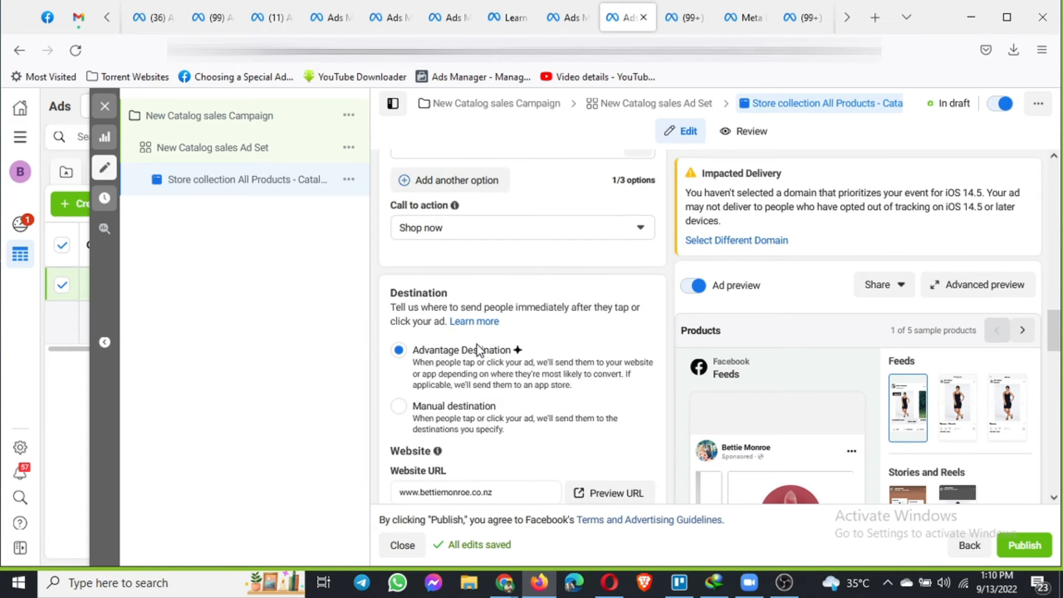
scroll(478, 352, "up", 8)
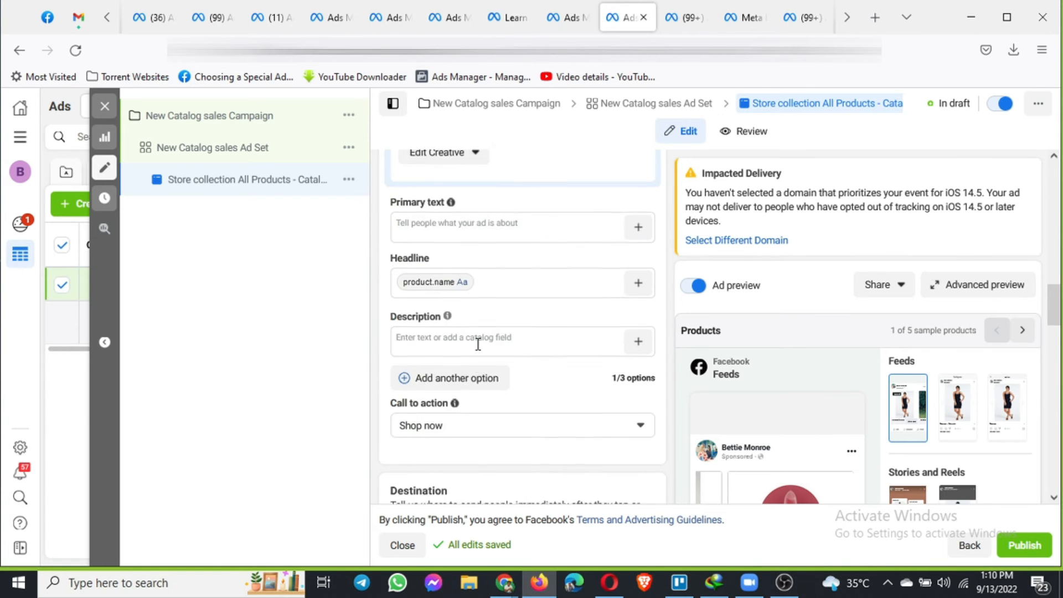
Step: Turn off Advantage+ Creative for Catalog and set the ad format to Collection
scroll(477, 349, "up", 4)
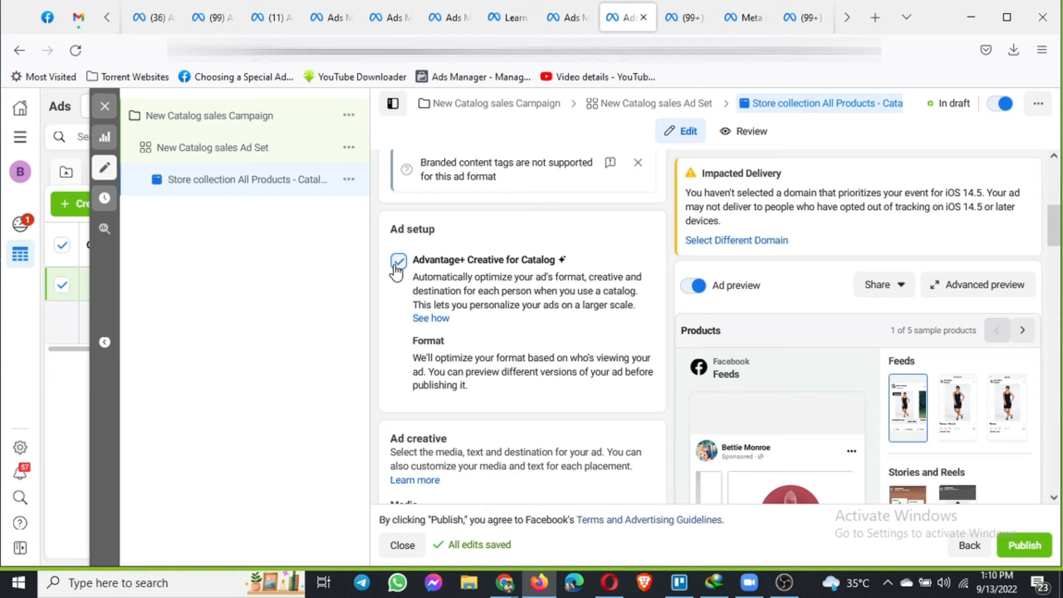
left_click(396, 270)
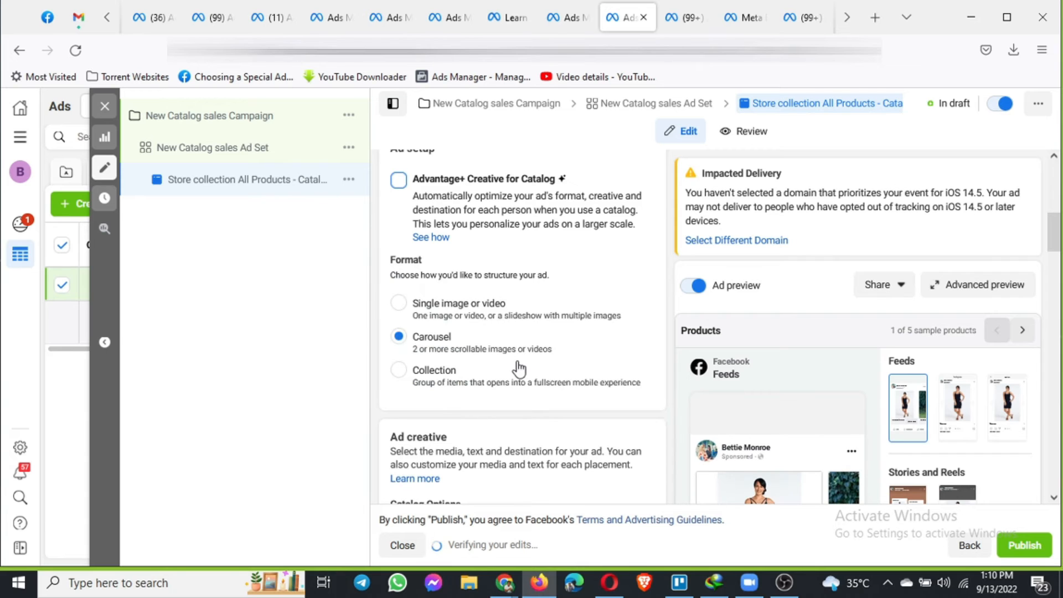
left_click(398, 370)
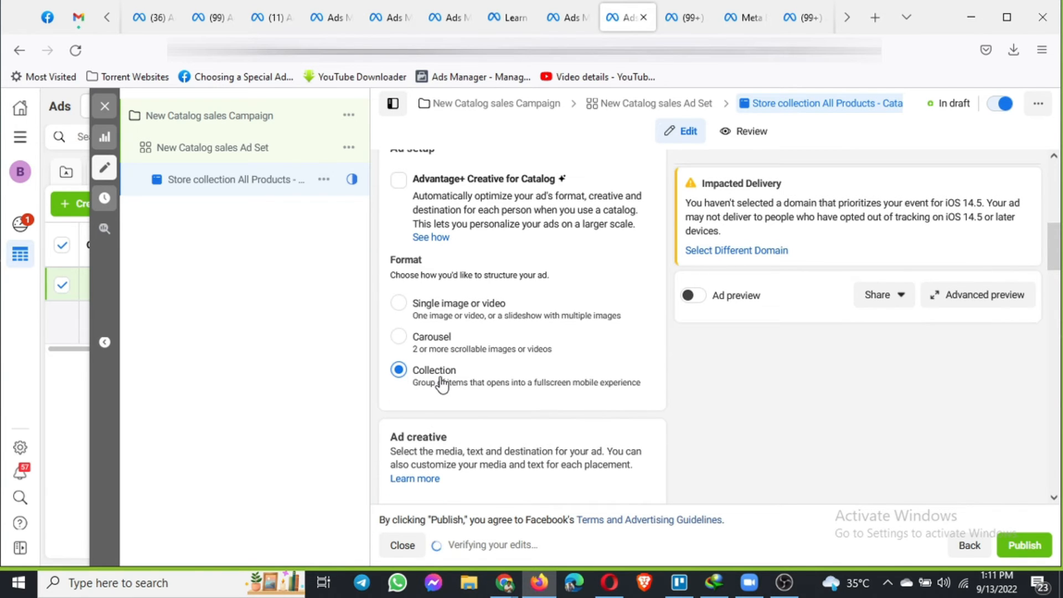
Step: Review the Collection ad's featured product options, primary text, headline and Instant Experience destination settings
scroll(441, 381, "down", 5)
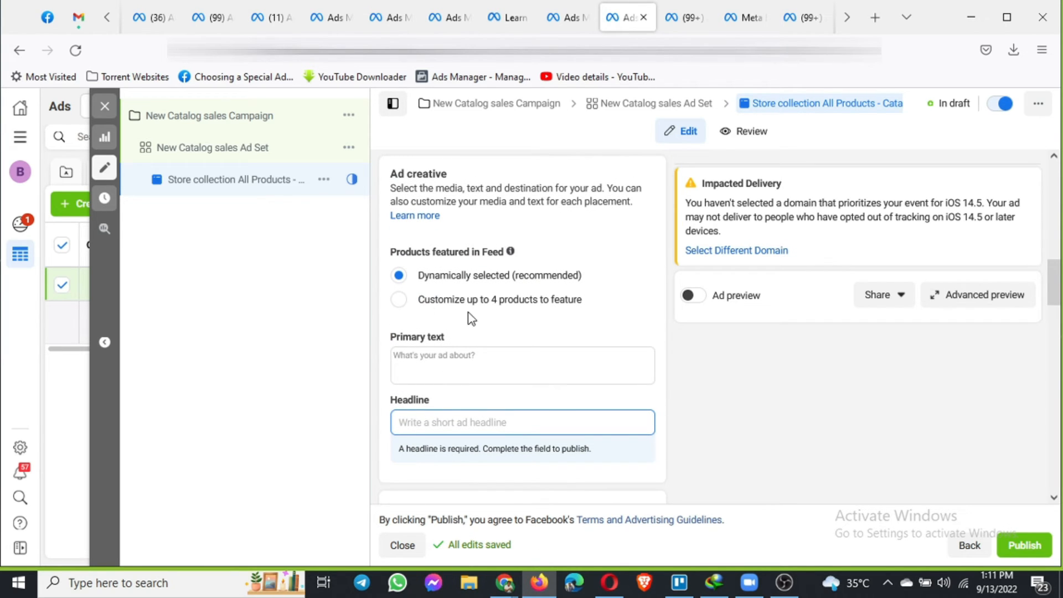
scroll(572, 308, "down", 3)
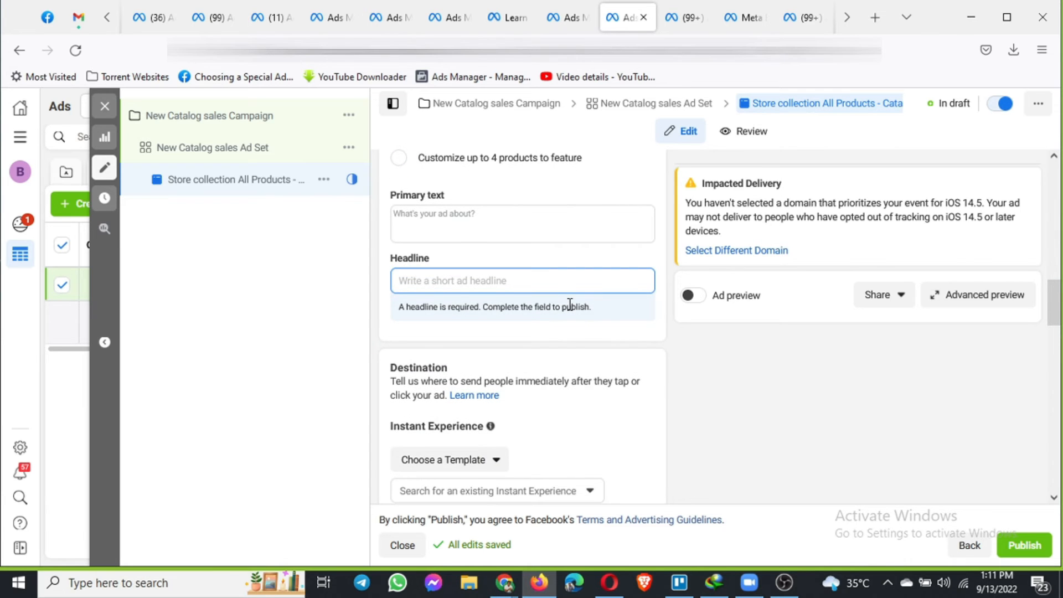
scroll(569, 304, "up", 2)
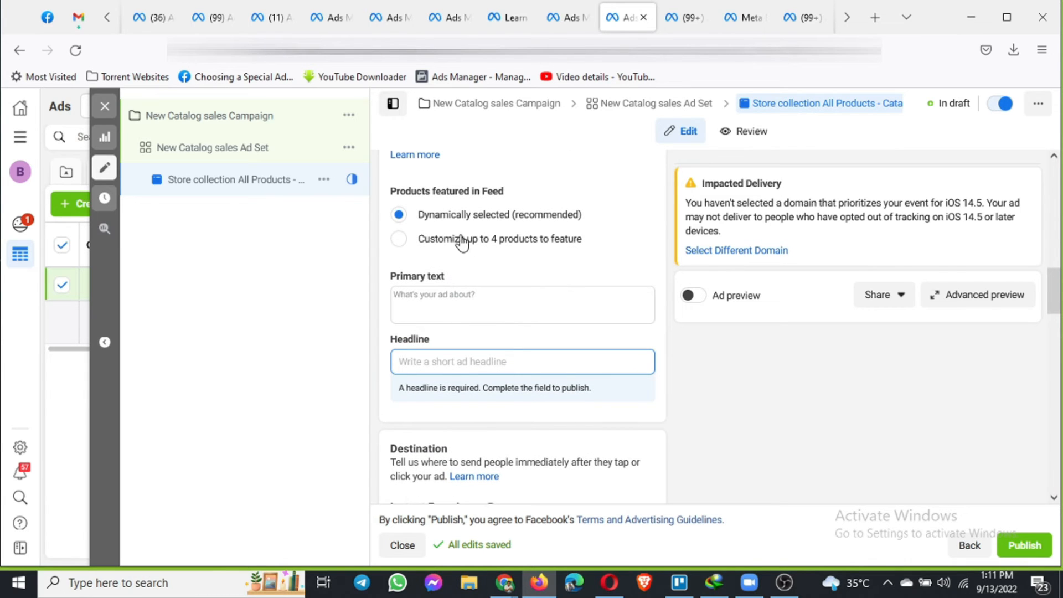
scroll(484, 265, "down", 3)
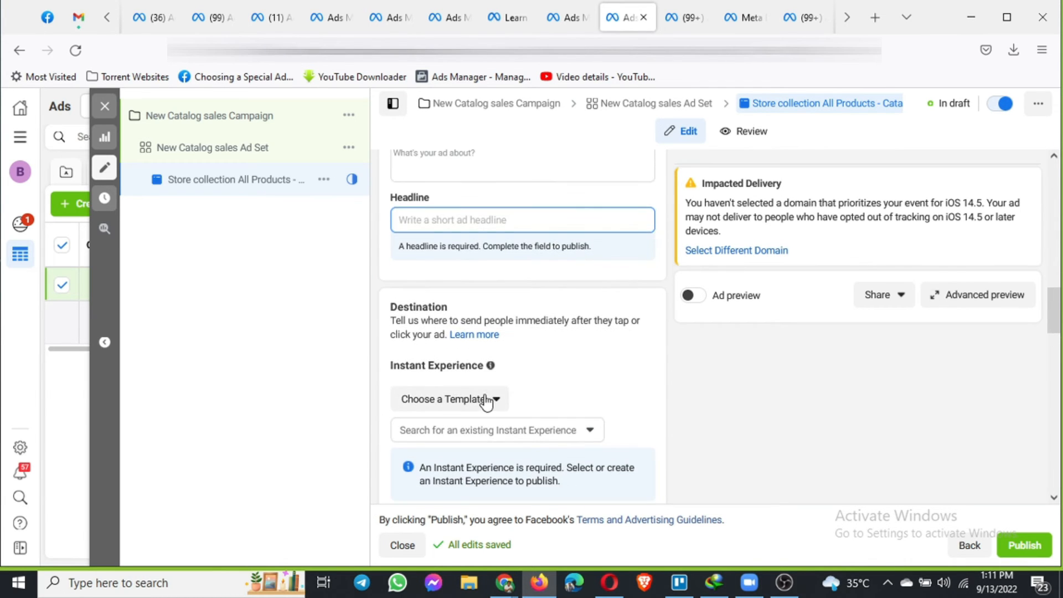
Step: Create an Instant Experience for the Collection ad from the Storefront template
scroll(563, 370, "up", 8)
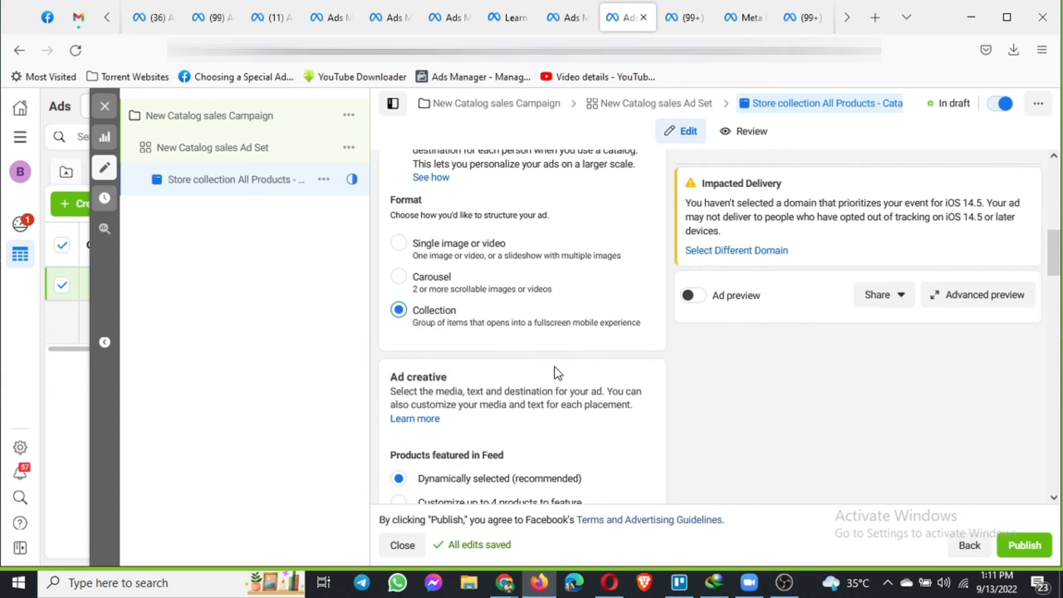
scroll(558, 373, "up", 7)
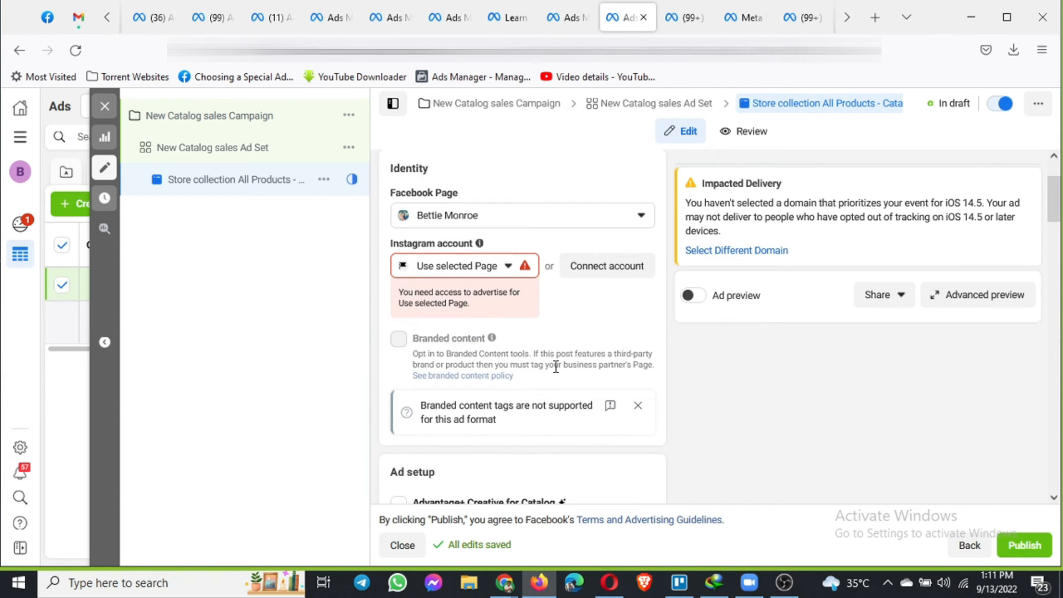
scroll(556, 369, "down", 2)
scroll(557, 372, "down", 6)
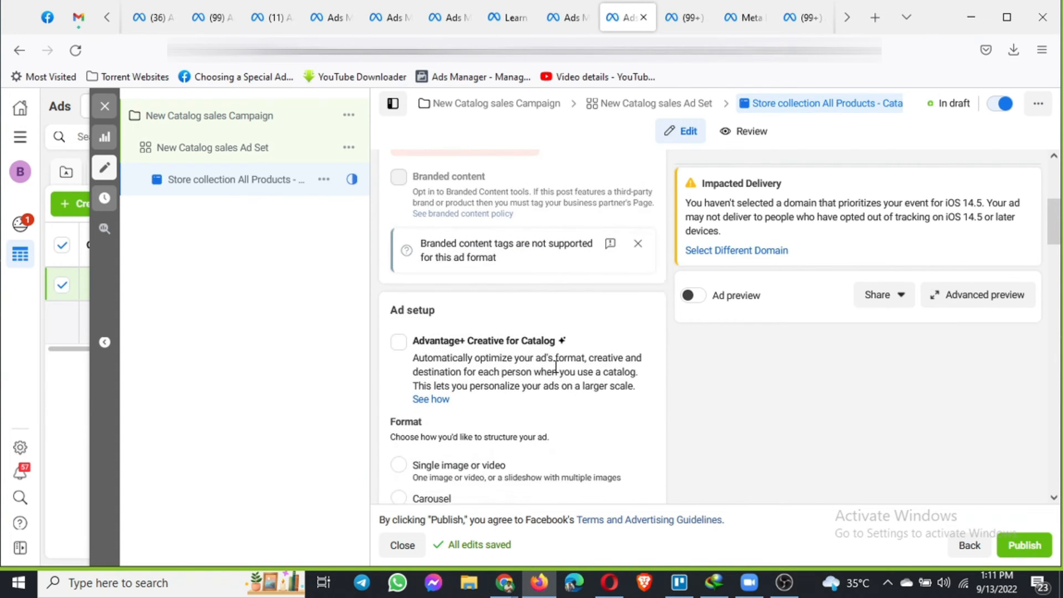
scroll(557, 373, "down", 3)
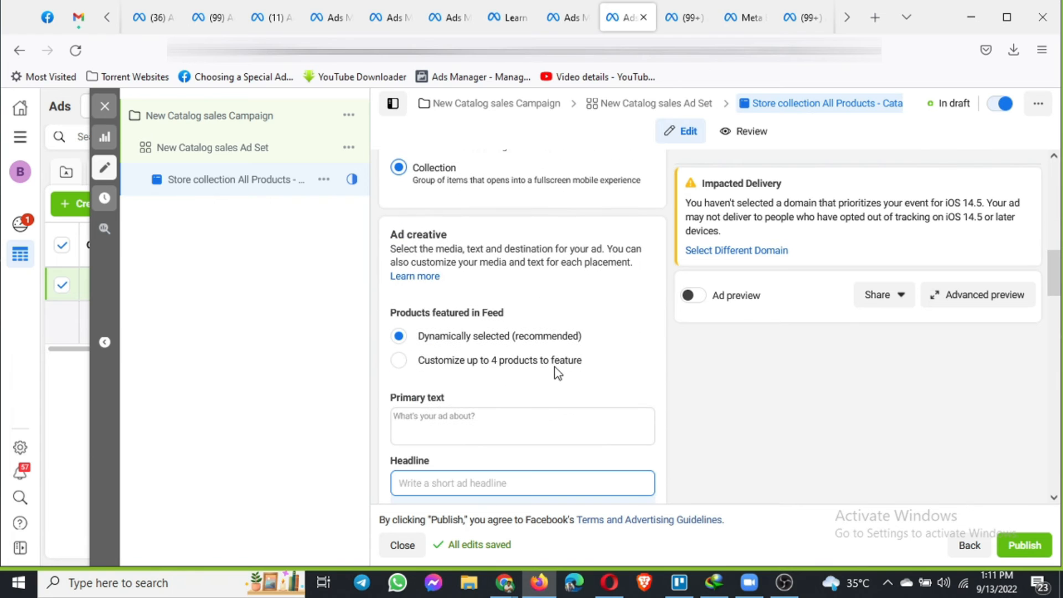
scroll(481, 439, "down", 2)
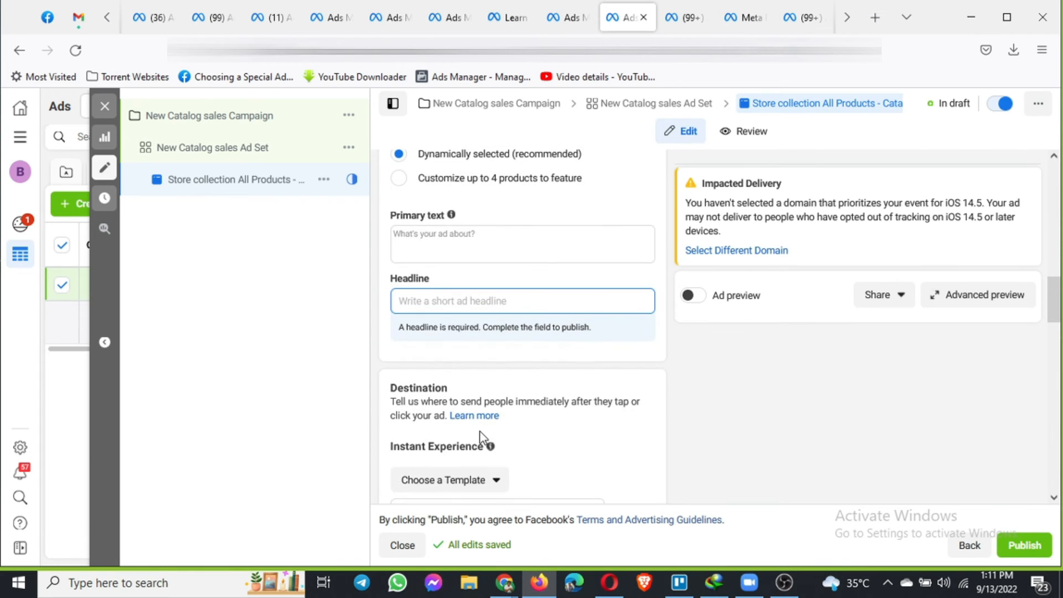
left_click(475, 449)
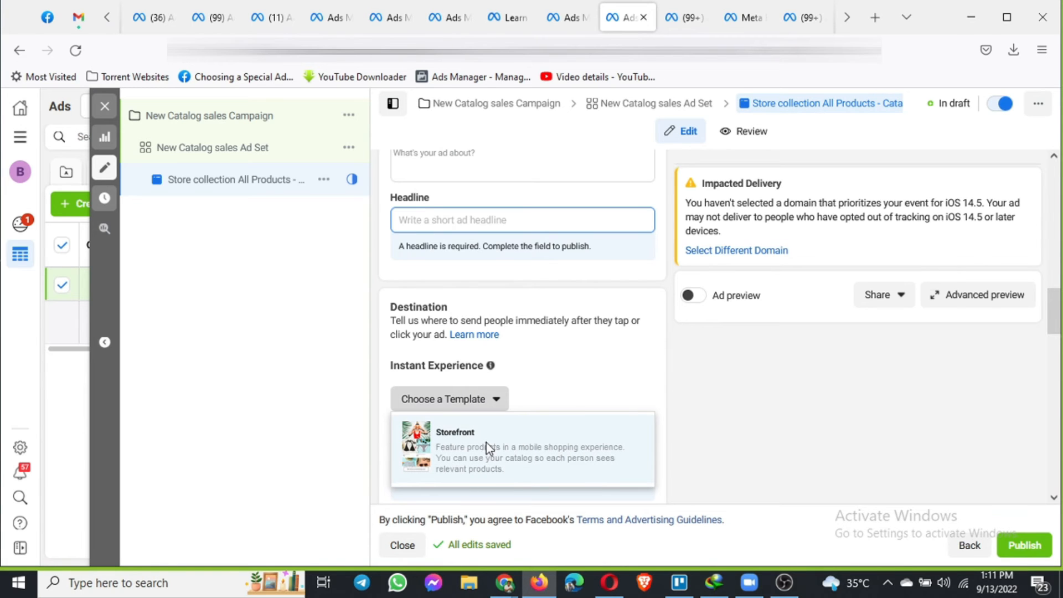
left_click(486, 443)
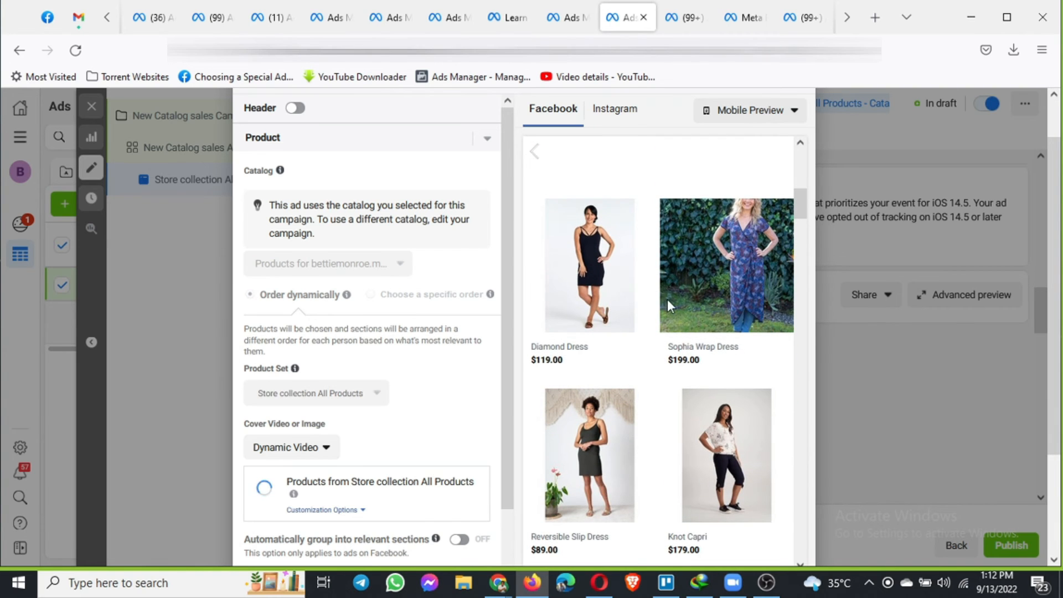
Step: Change the Instant Experience's cover from dynamic video to Video, using the 16-second Barrymore Blouse IG video from the library
scroll(667, 304, "down", 10)
scroll(669, 311, "down", 6)
scroll(669, 312, "up", 7)
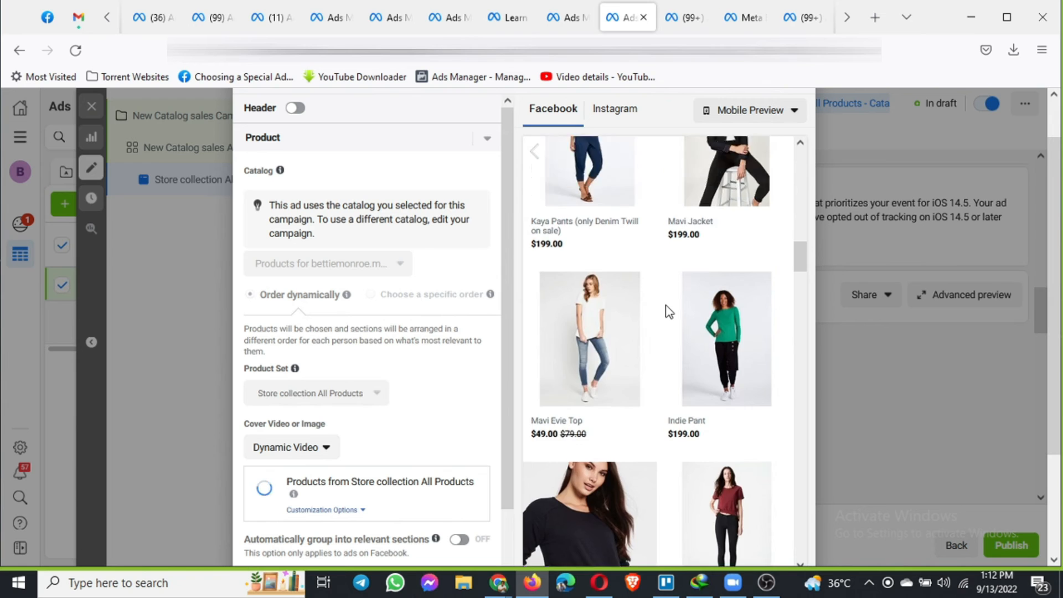
scroll(669, 311, "up", 8)
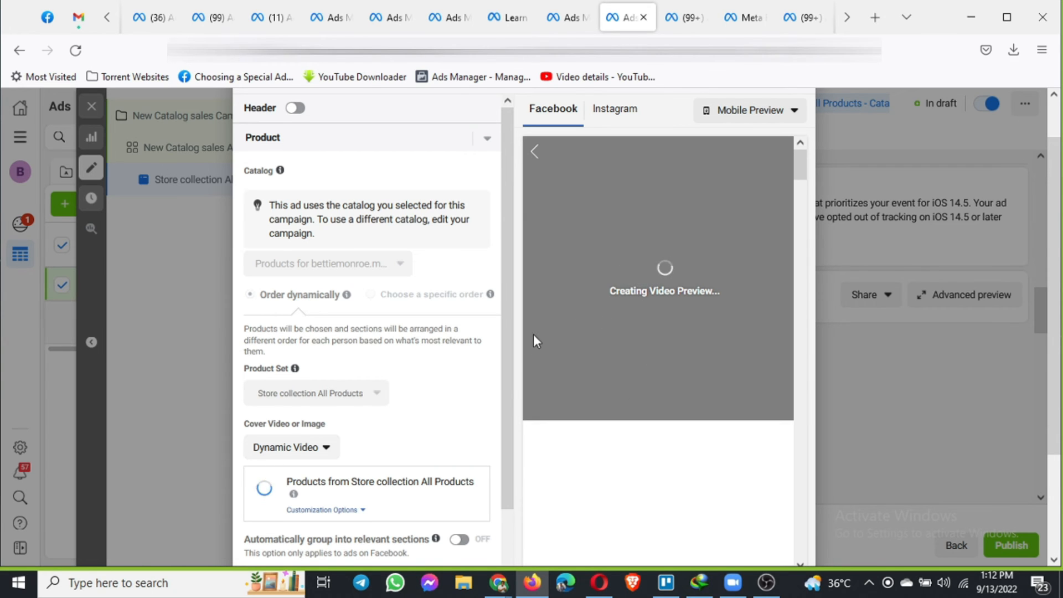
scroll(533, 333, "down", 2)
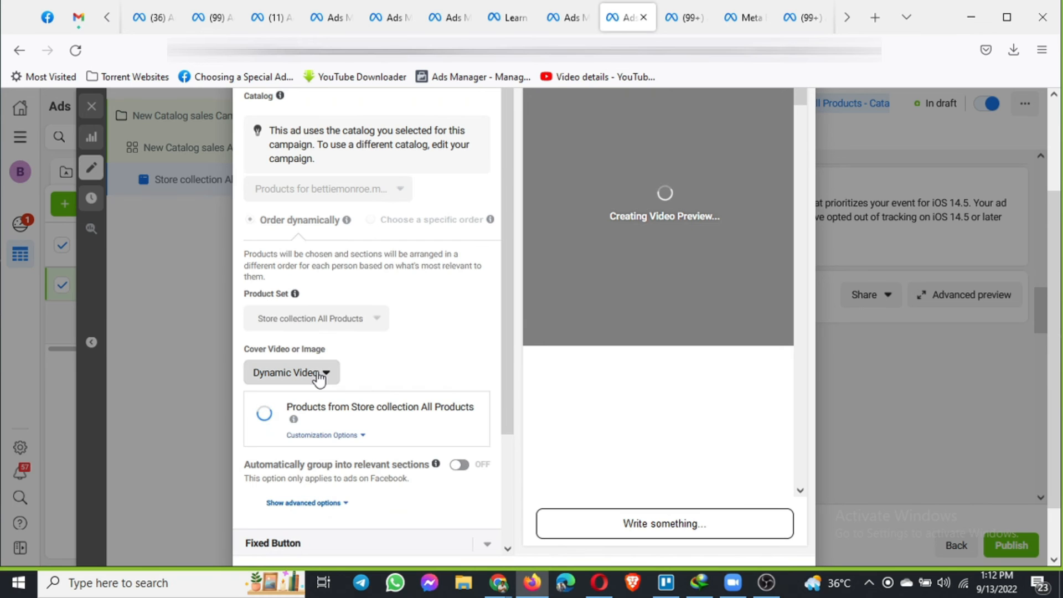
scroll(333, 381, "down", 1)
left_click(318, 326)
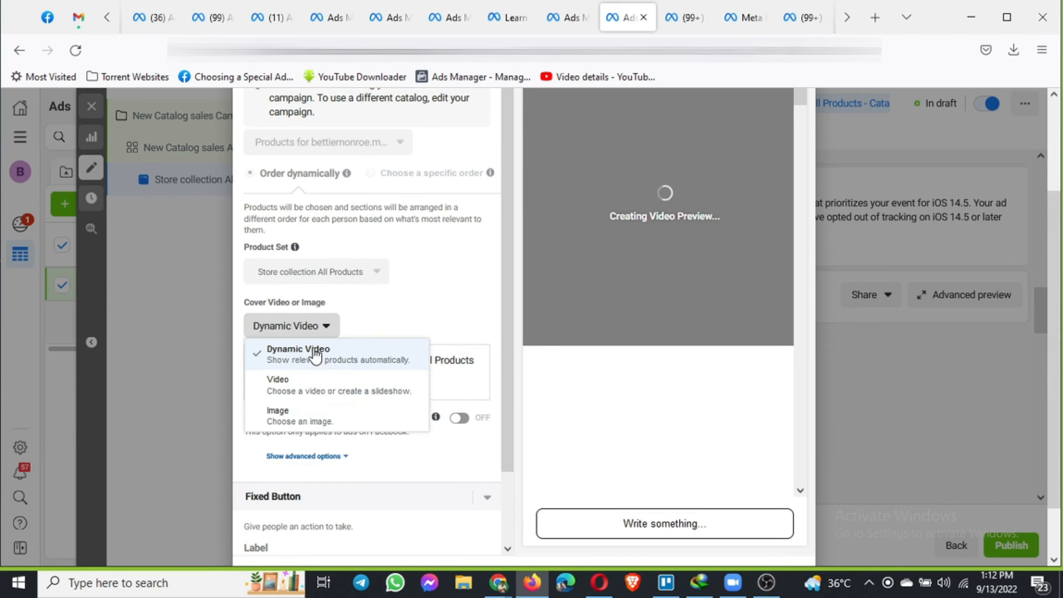
left_click(306, 387)
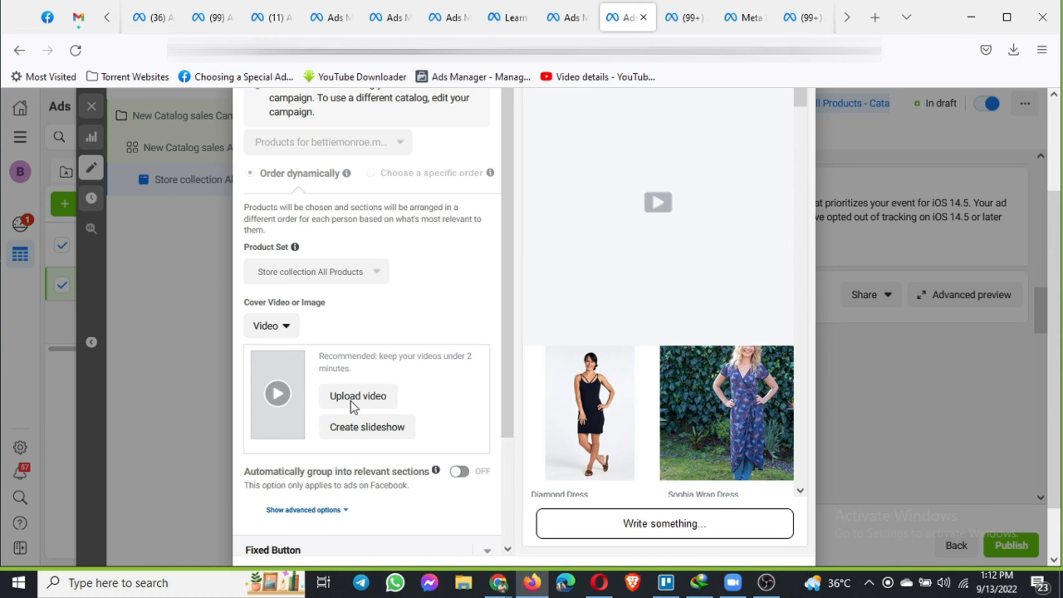
left_click(365, 396)
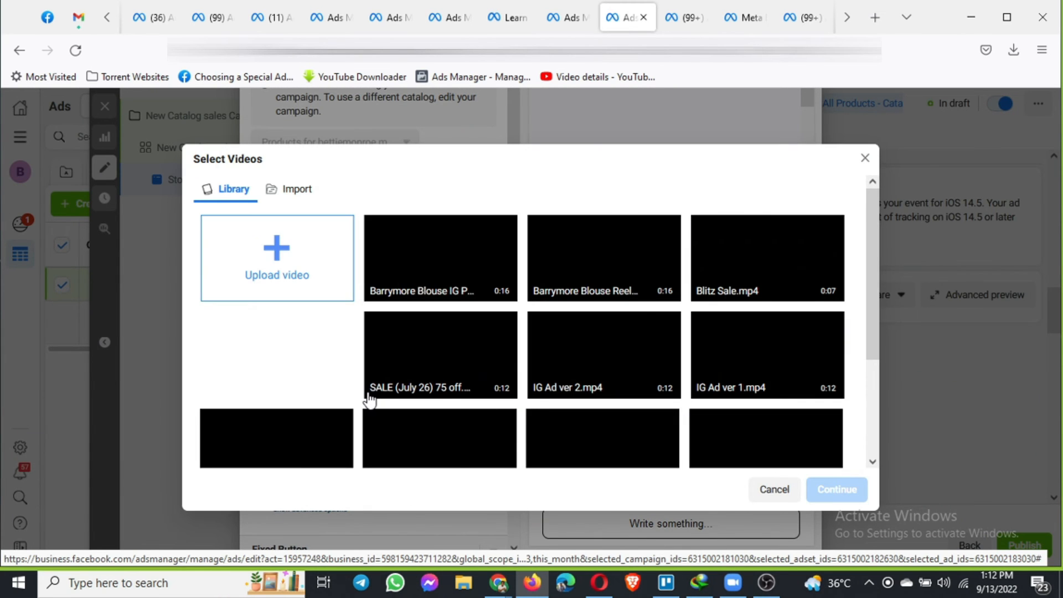
left_click(476, 241)
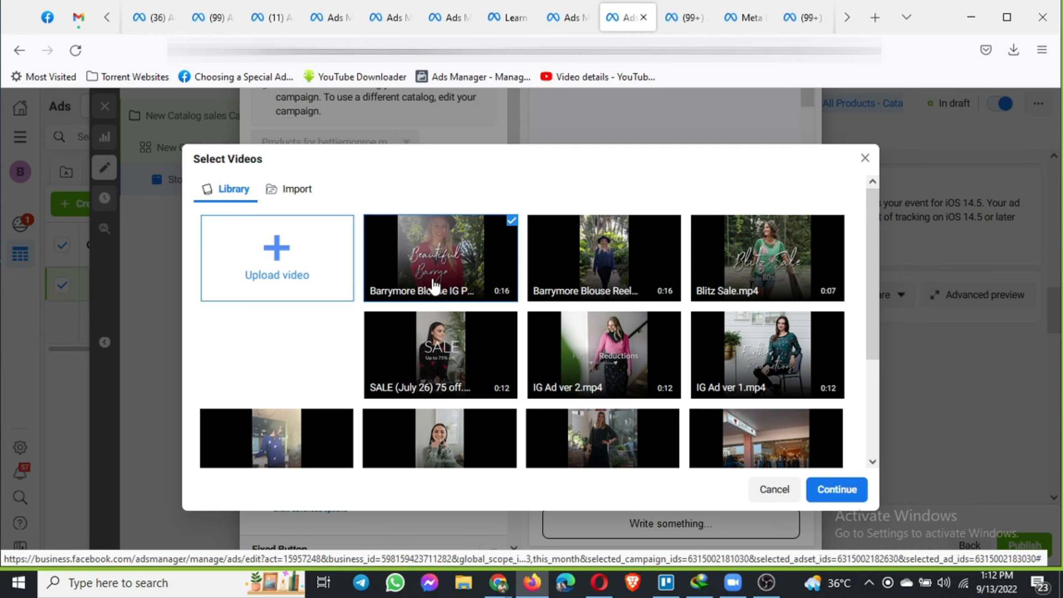
left_click(824, 492)
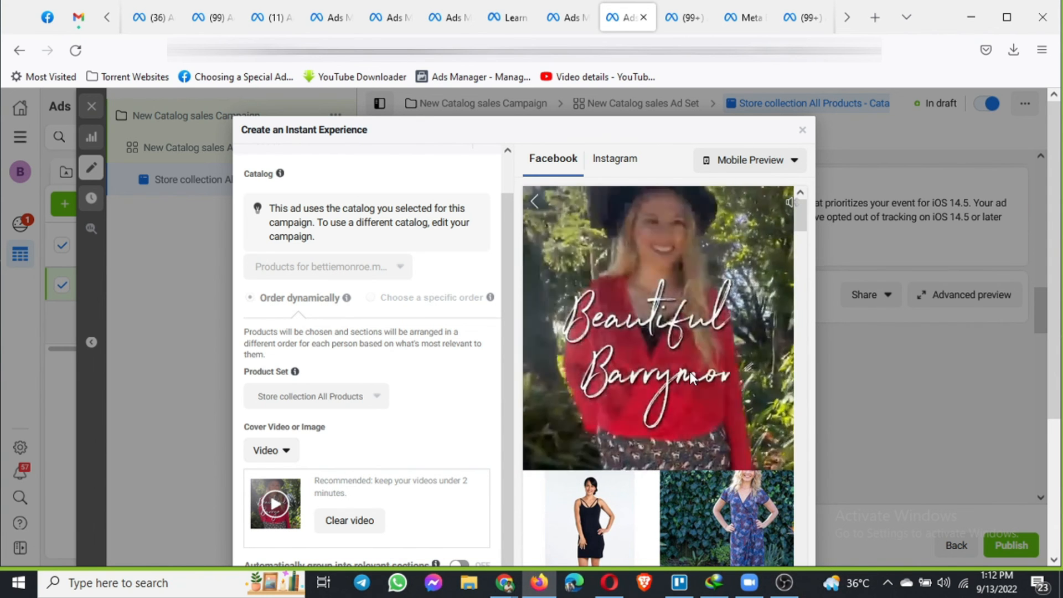
Step: Label the Instant Experience's fixed button "Visit Website", enter its destination URL, and finish the Instant Experience
scroll(713, 297, "down", 2)
scroll(712, 294, "down", 5)
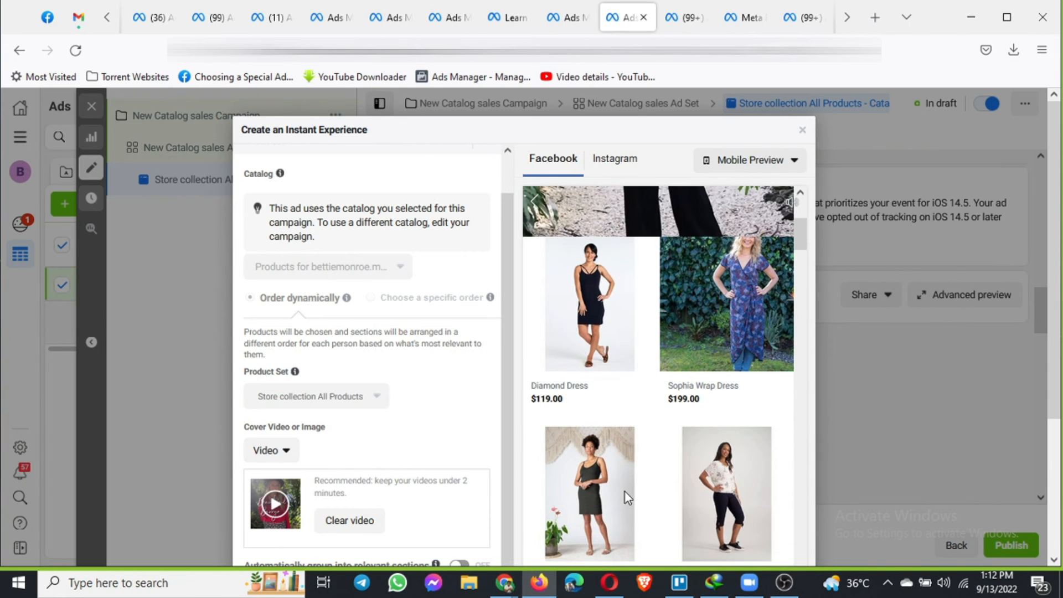
scroll(627, 492, "down", 2)
scroll(699, 413, "down", 2)
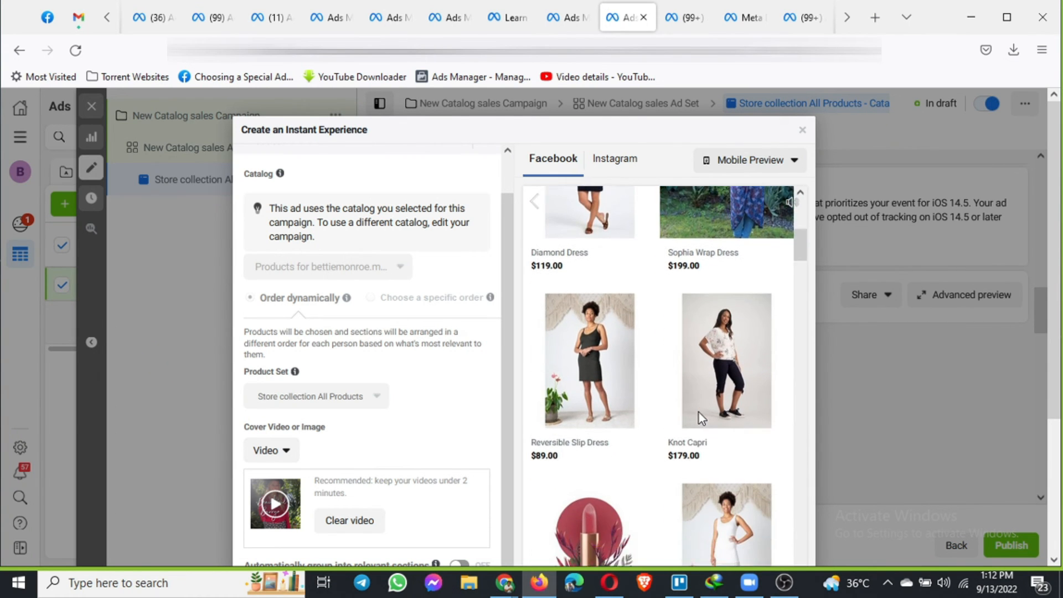
scroll(699, 413, "down", 1)
scroll(400, 433, "down", 2)
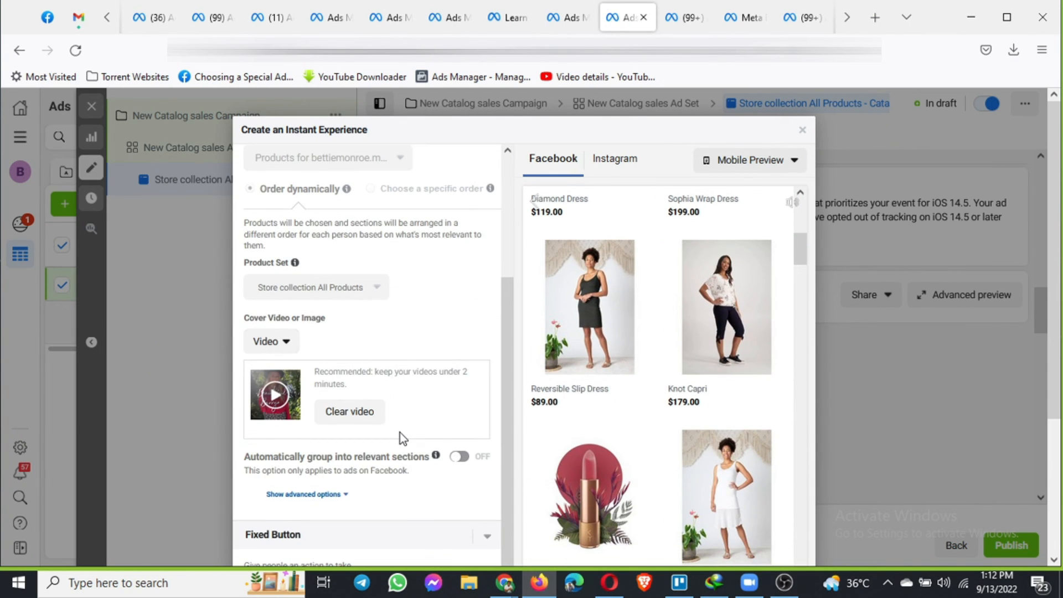
scroll(391, 455, "down", 3)
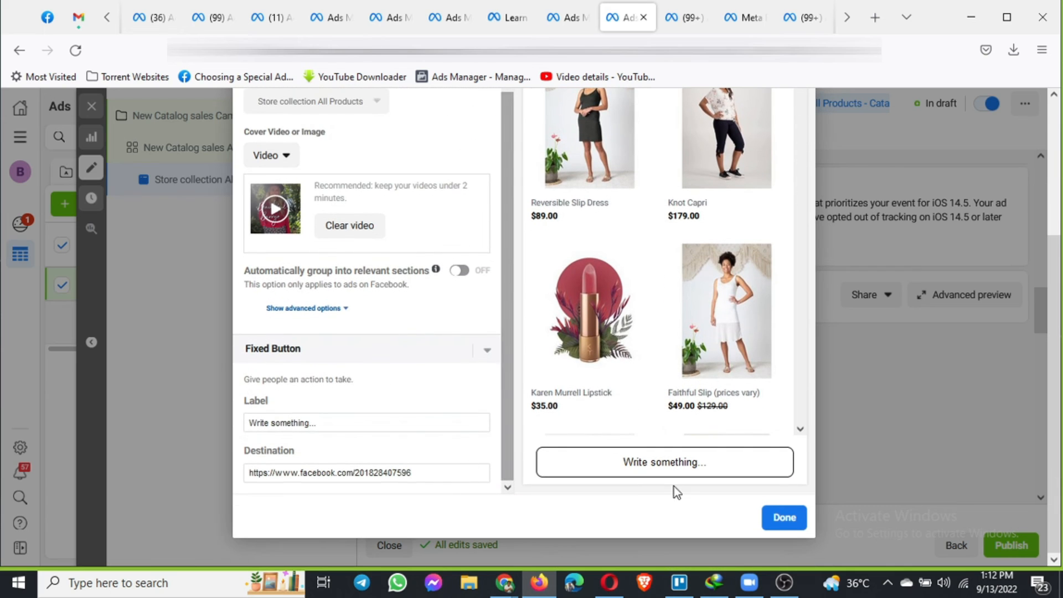
left_click_drag(319, 423, 247, 425)
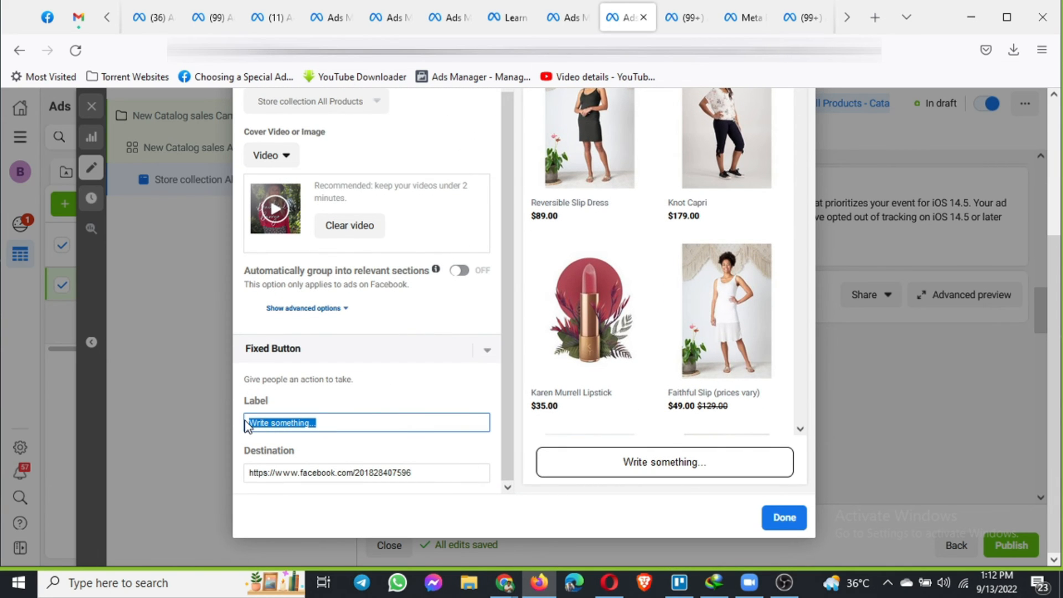
type("Visit Website")
key("Tab")
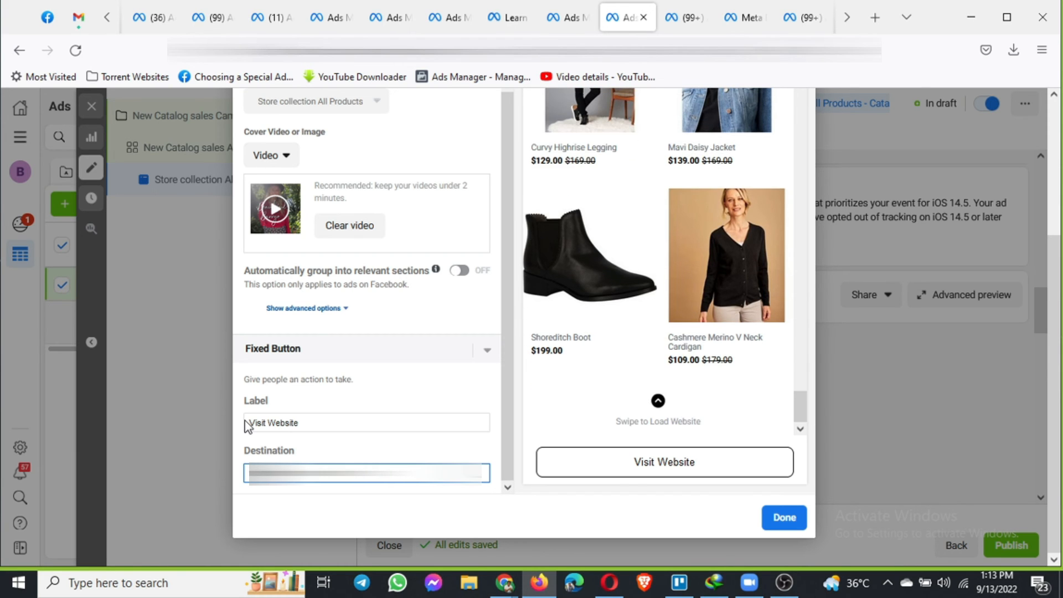
left_click(780, 527)
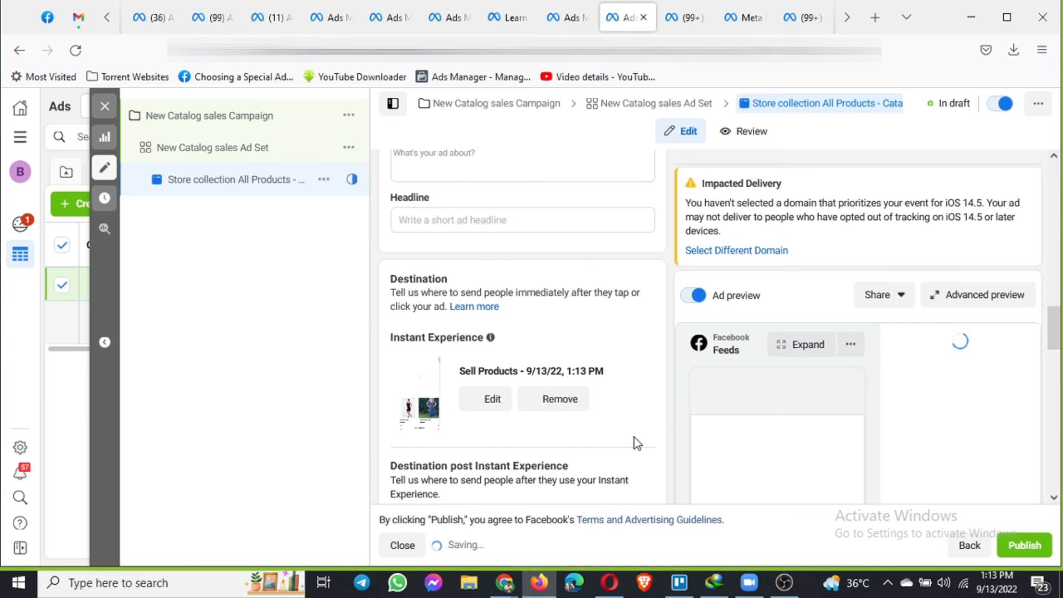
Step: Review the post-experience destination options, tracking settings, ad creative and Collection ad preview
scroll(676, 415, "down", 2)
scroll(681, 430, "down", 10)
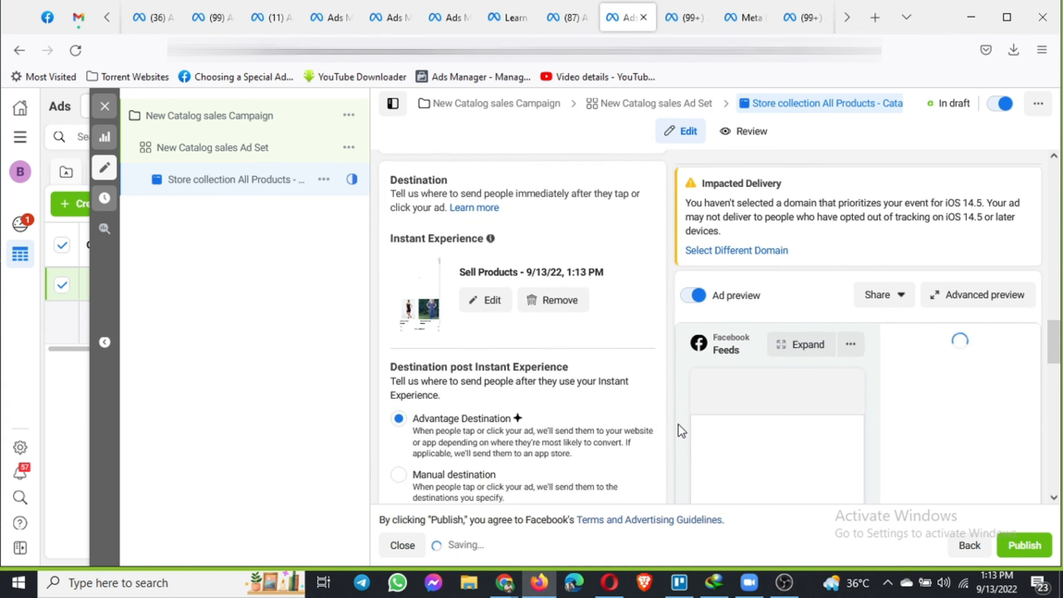
scroll(681, 431, "down", 3)
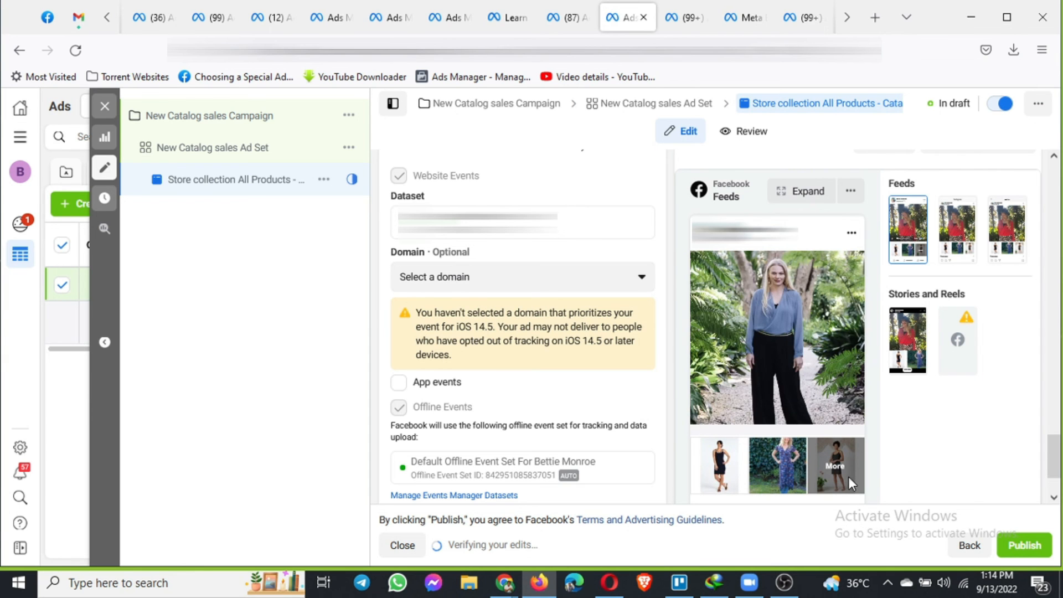
scroll(872, 467, "down", 1)
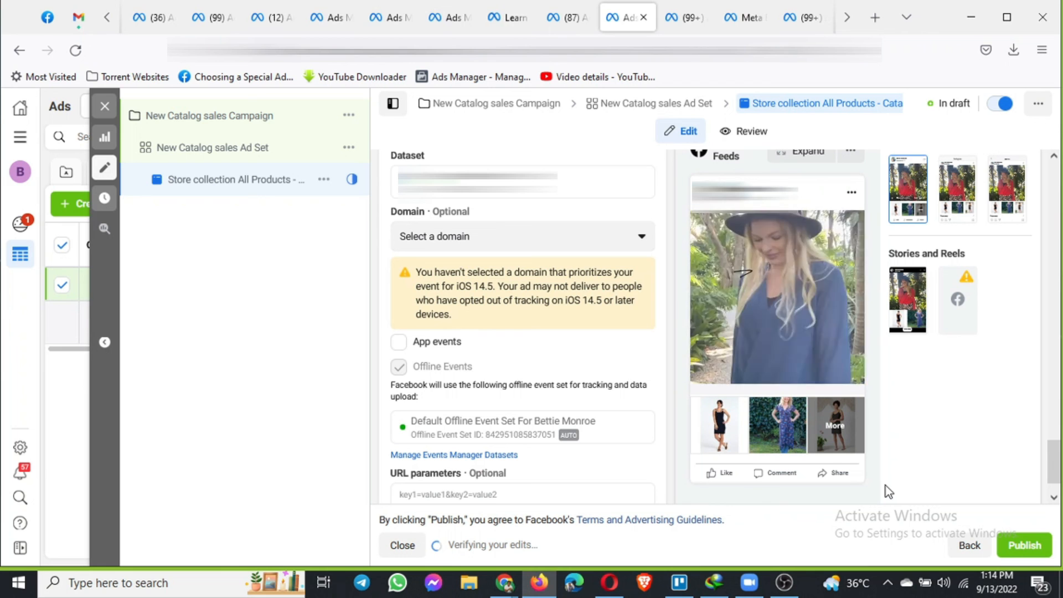
scroll(661, 390, "up", 8)
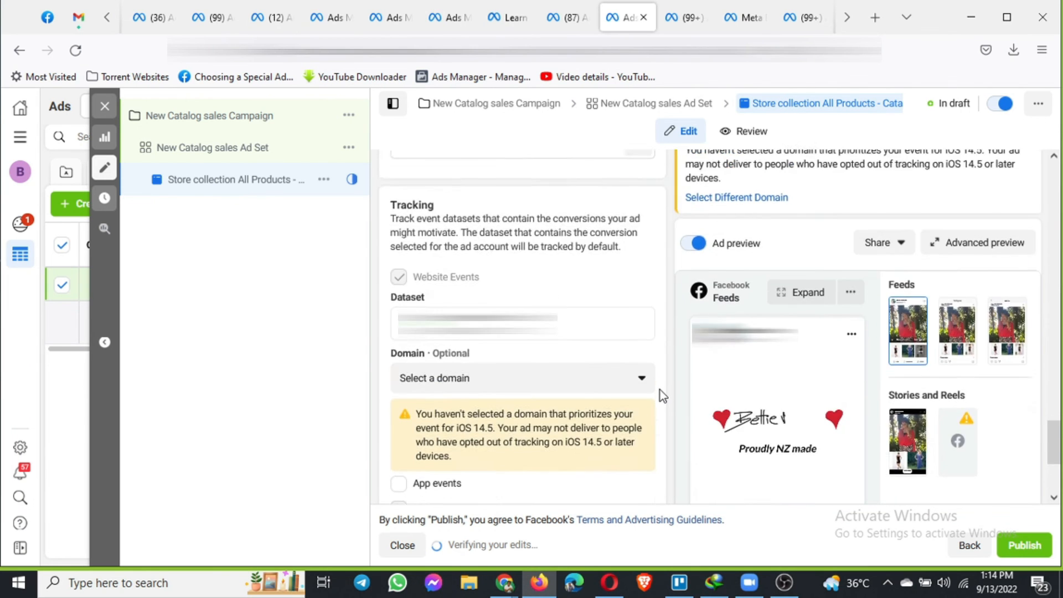
scroll(502, 374, "up", 5)
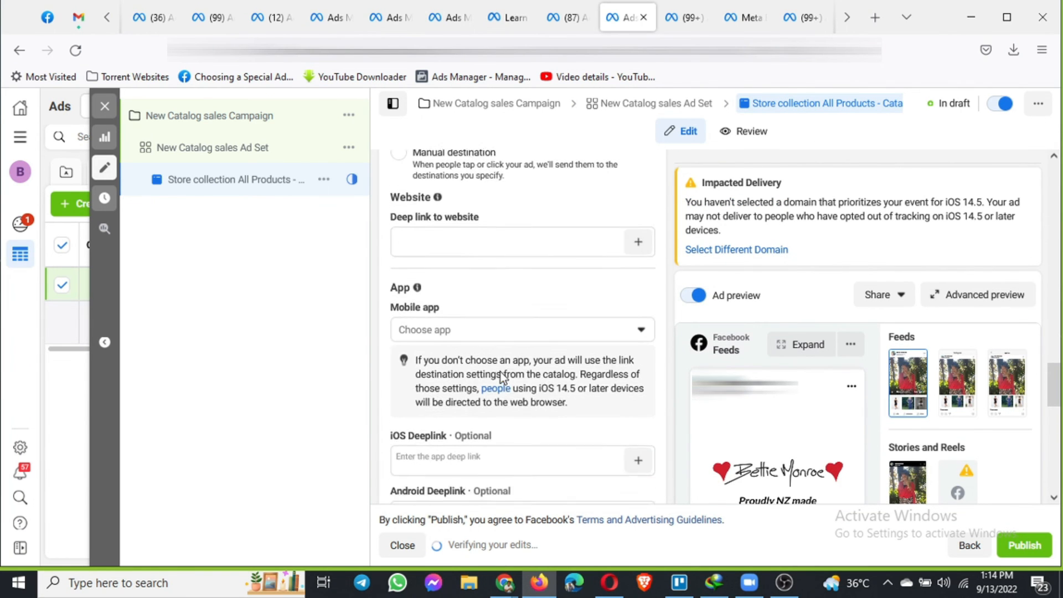
scroll(487, 365, "down", 1)
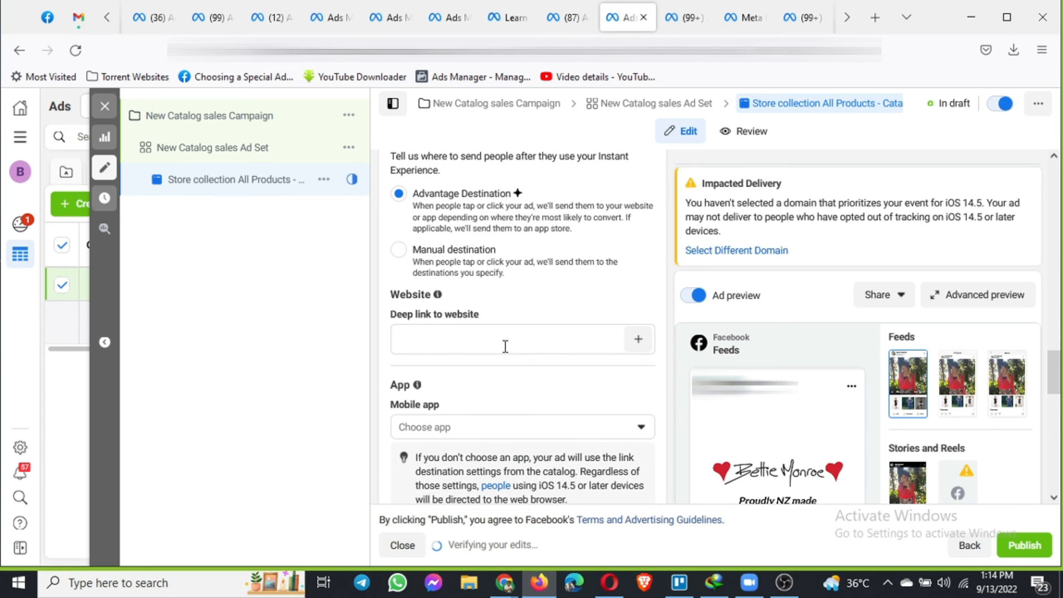
scroll(505, 346, "up", 7)
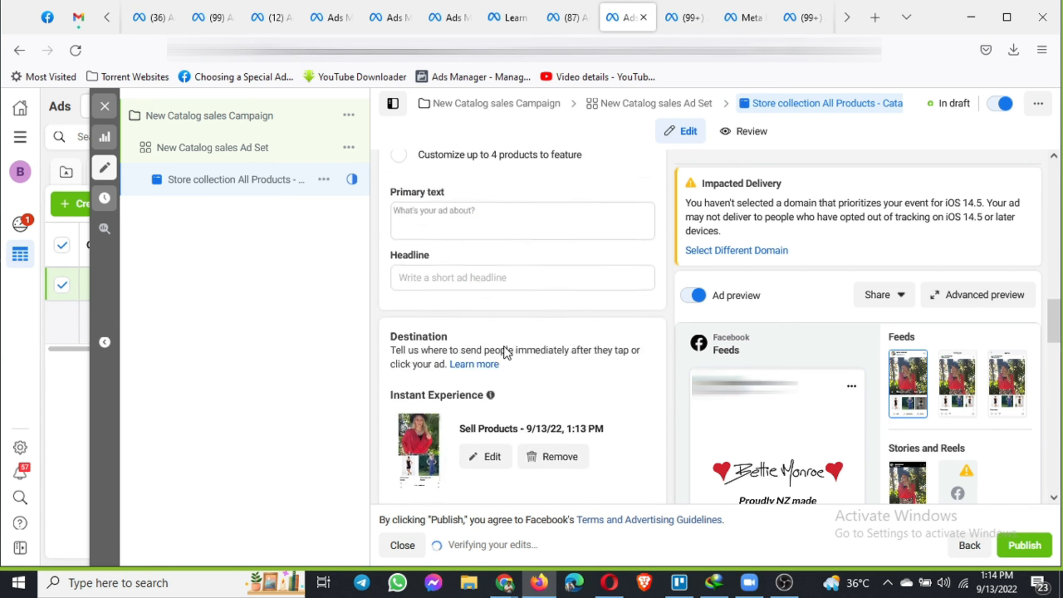
scroll(505, 349, "up", 9)
scroll(505, 348, "down", 3)
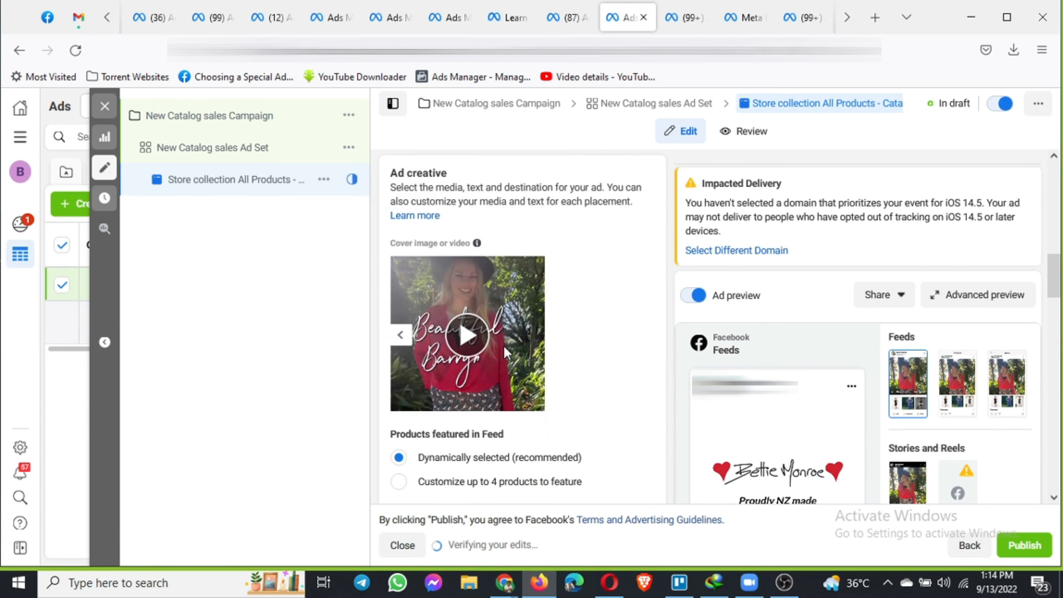
scroll(503, 343, "up", 5)
scroll(503, 346, "down", 7)
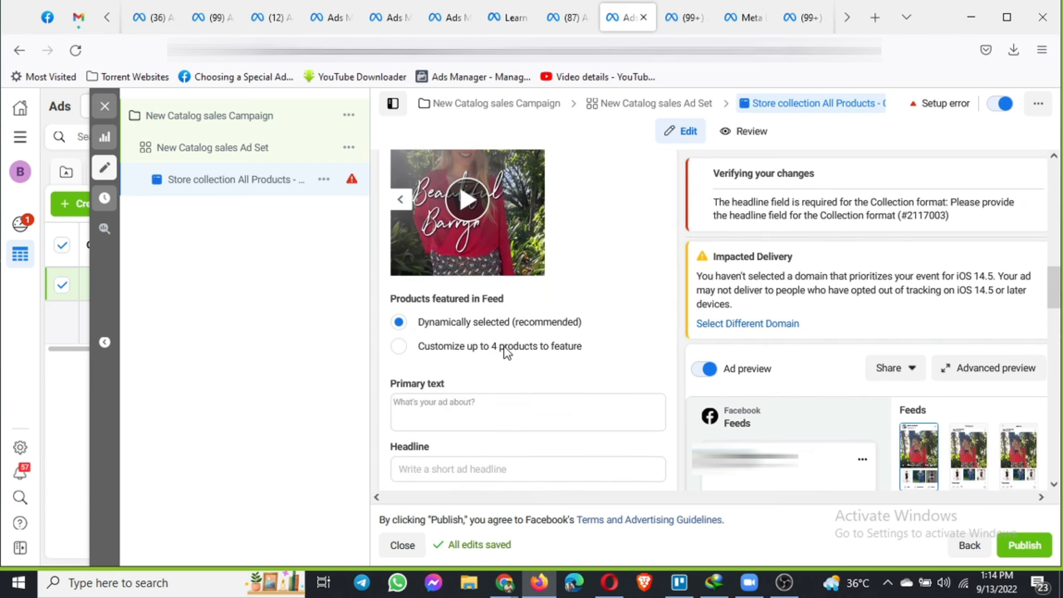
Step: Enter "Sales" as the ad's primary text and "Winter" as its headline
scroll(504, 352, "down", 1)
left_click(489, 366)
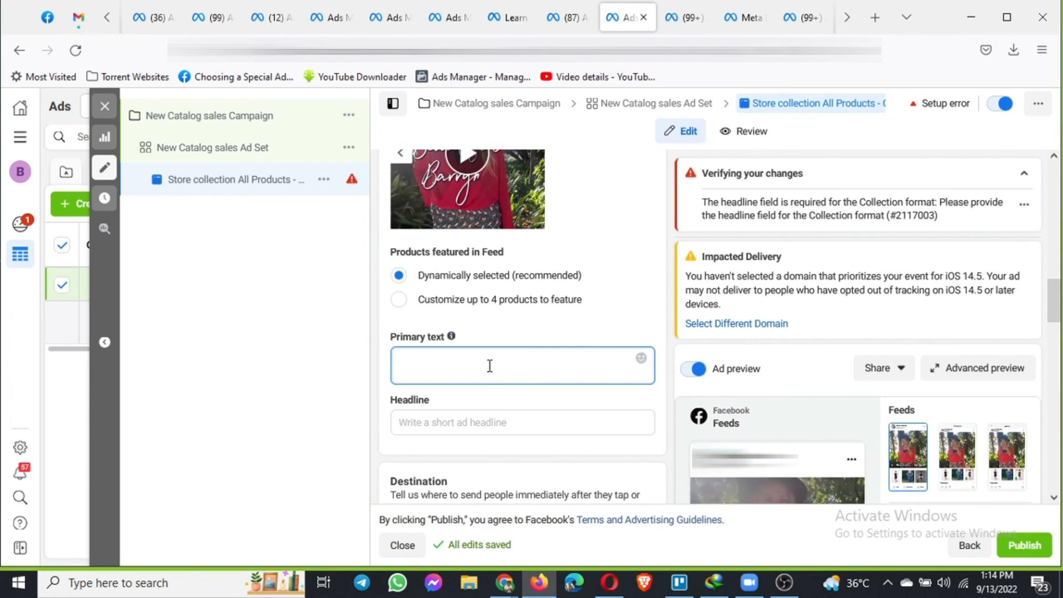
type("Sale")
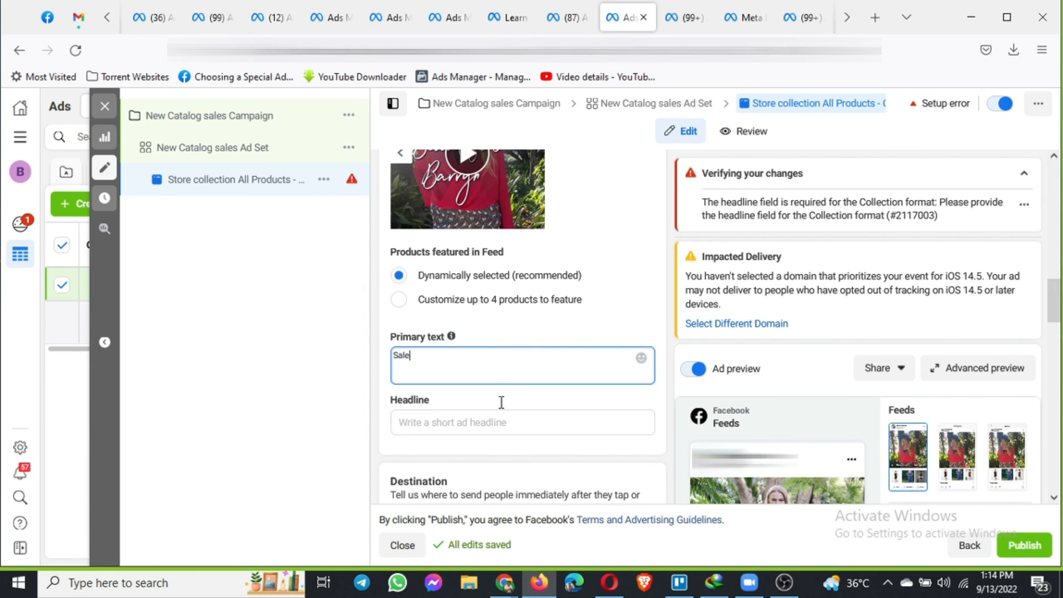
type("s")
left_click(524, 422)
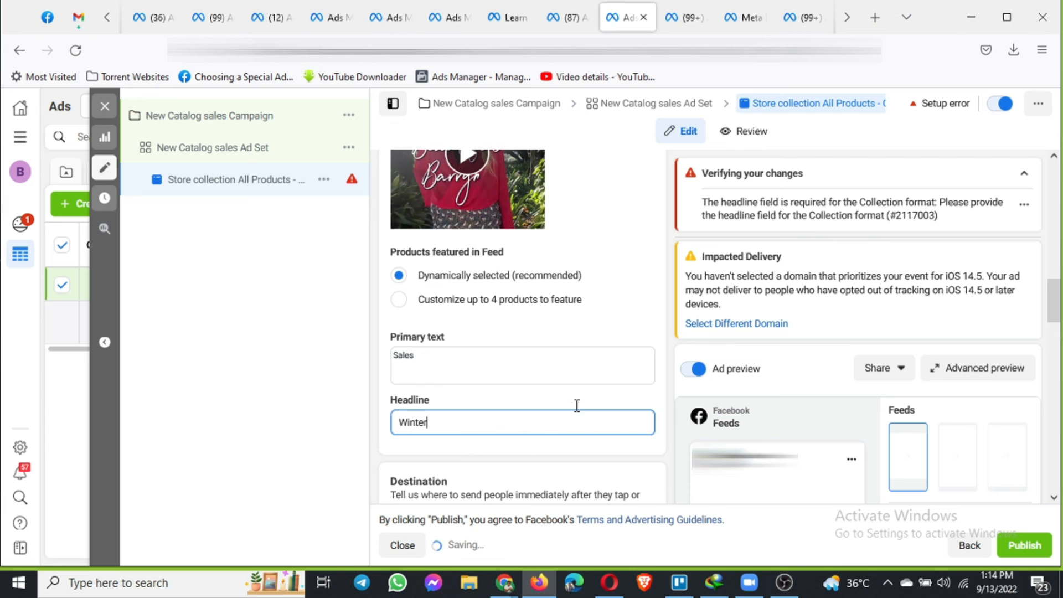
Step: Set the ad's tracking domain to bettiemonroe.co.nz
scroll(576, 406, "down", 5)
scroll(576, 413, "down", 5)
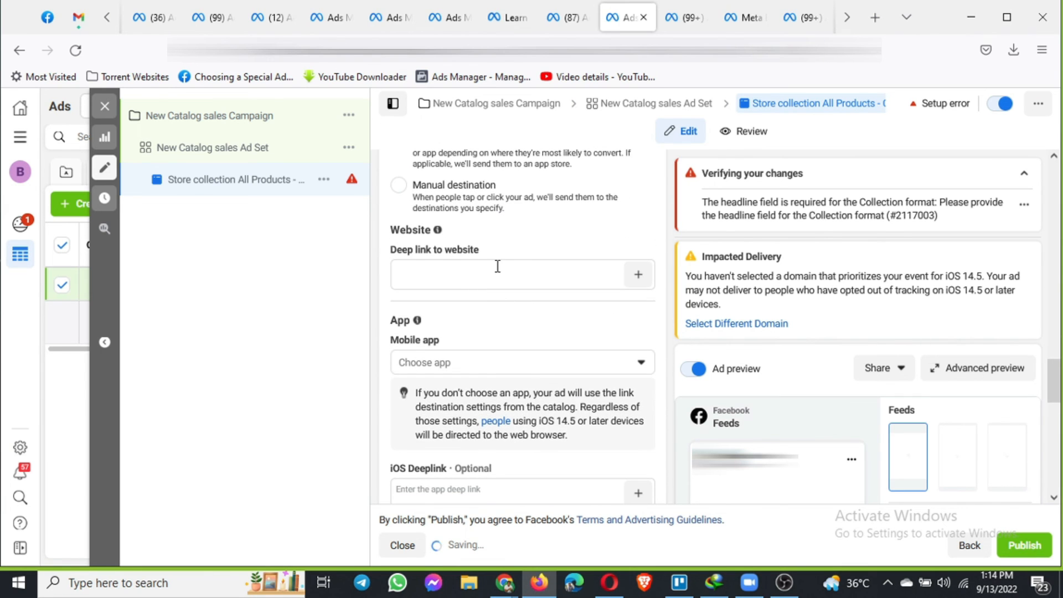
scroll(497, 266, "down", 4)
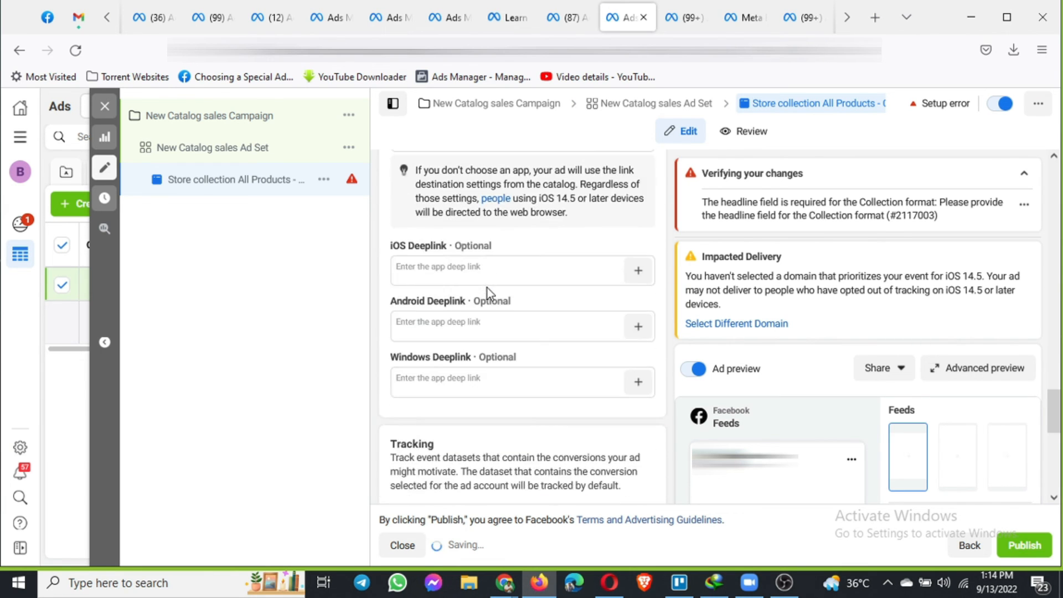
scroll(457, 371, "down", 5)
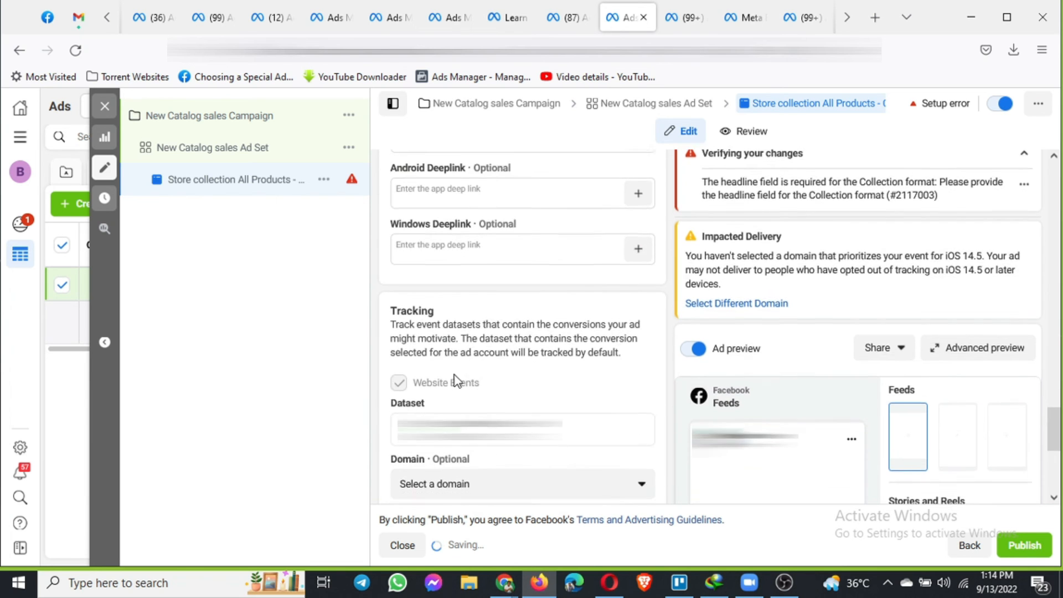
left_click(421, 357)
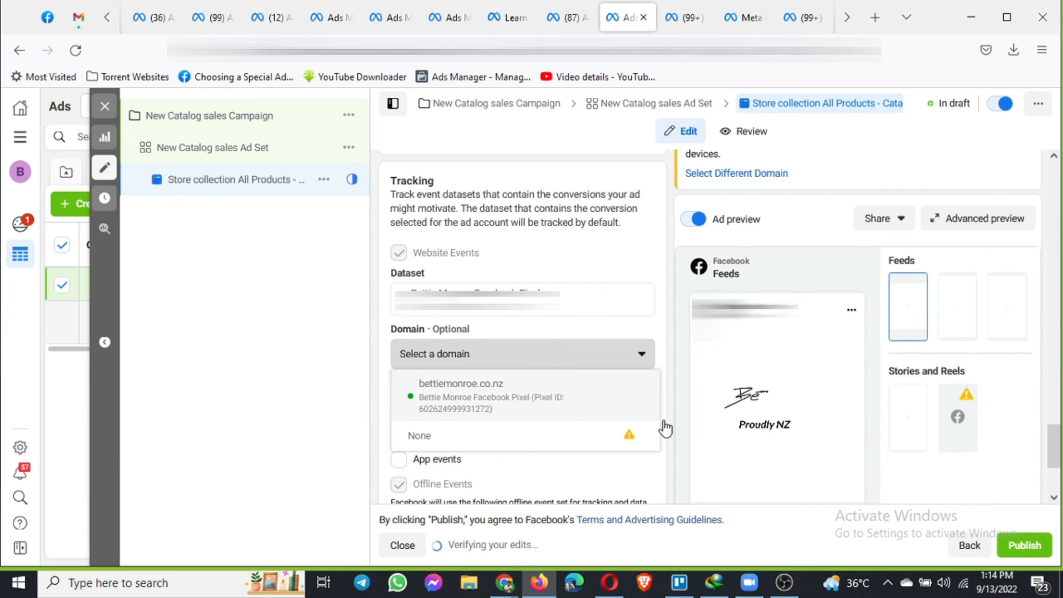
left_click(616, 415)
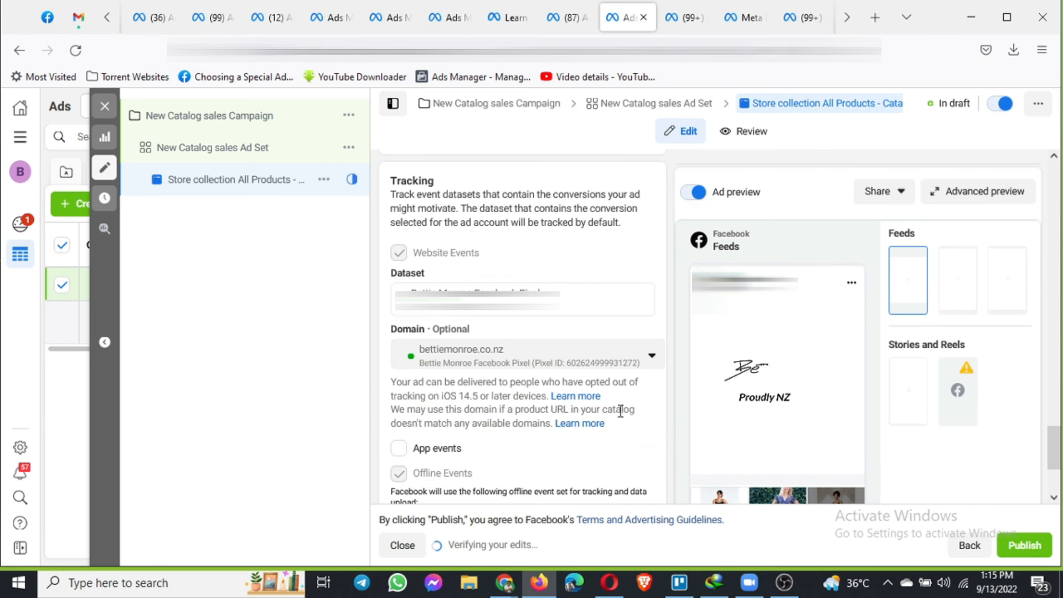
scroll(695, 403, "down", 3)
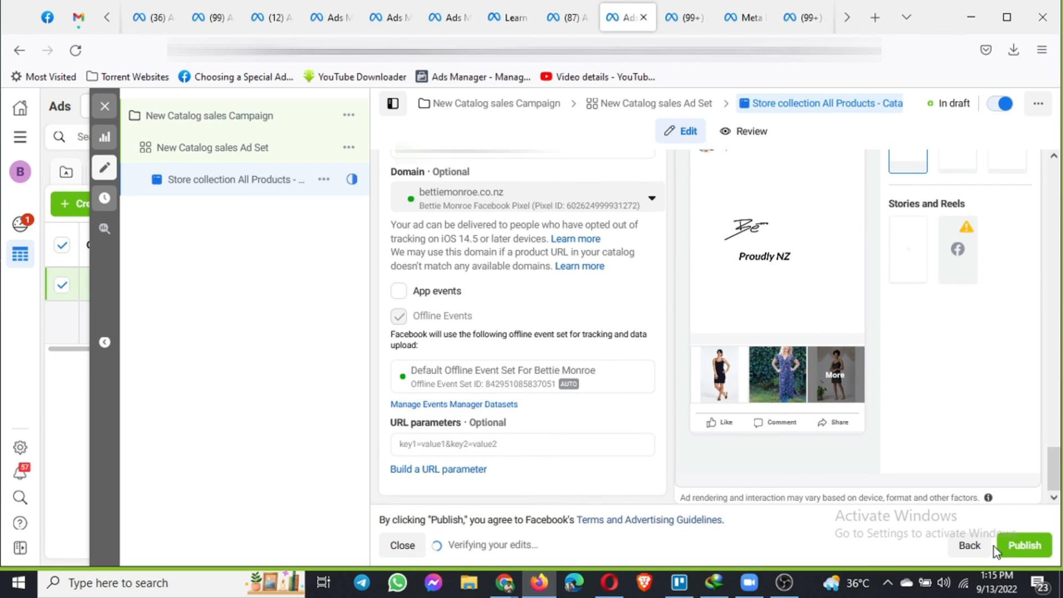